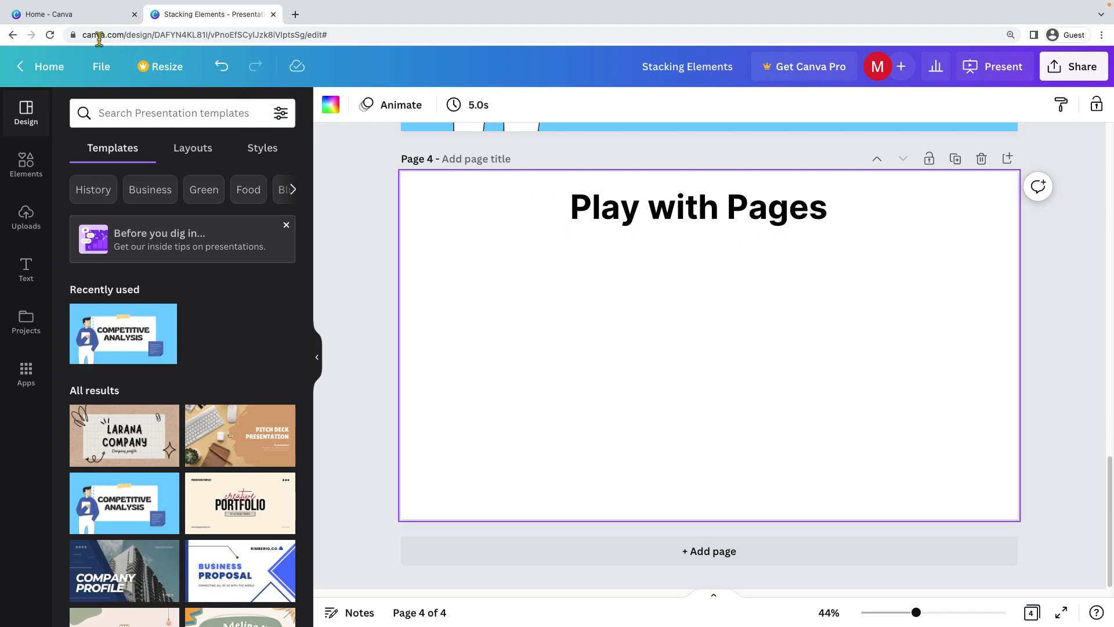
Create a blank Instagram Post (Square) design of 1080 × 1080 px from the Canva home page
left_click(88, 25)
left_click(499, 168)
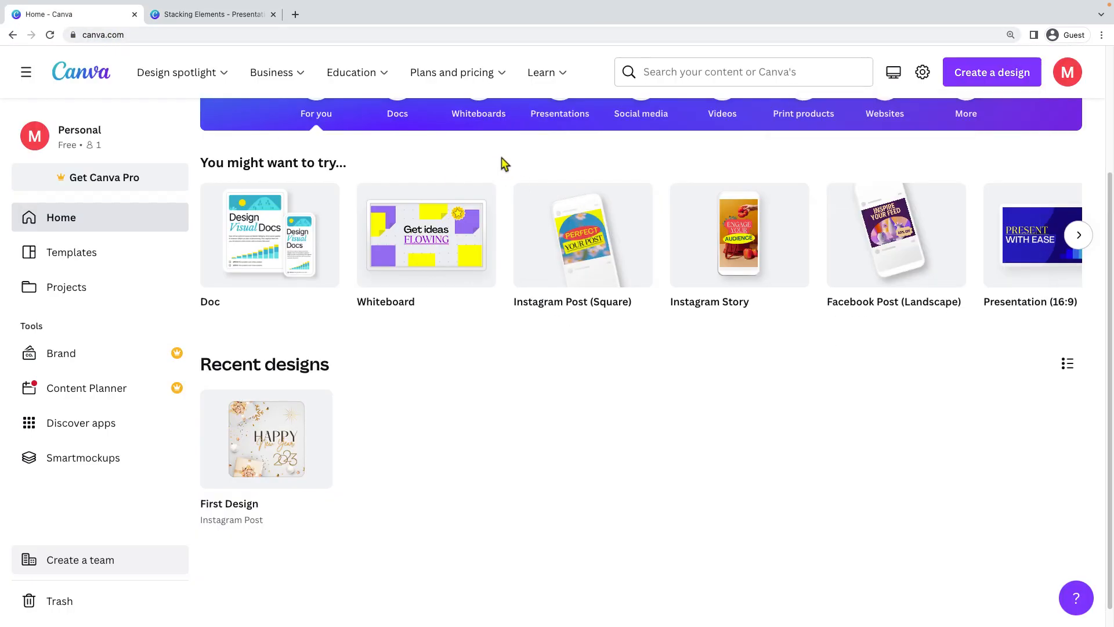
scroll(507, 341, "up", 3)
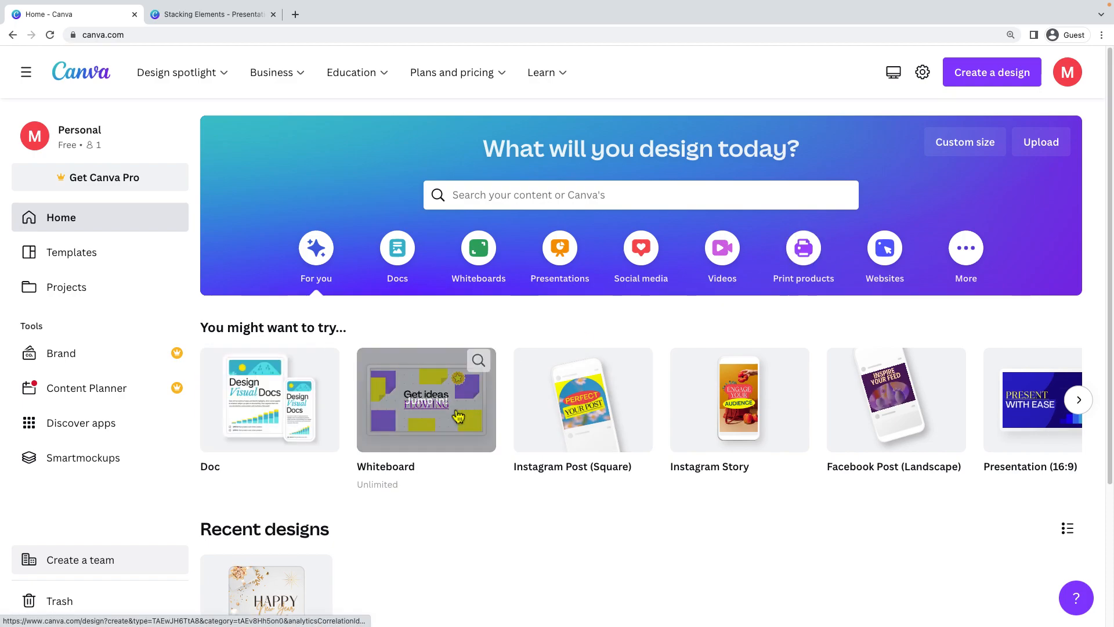
mouse_move(600, 412)
mouse_move(731, 427)
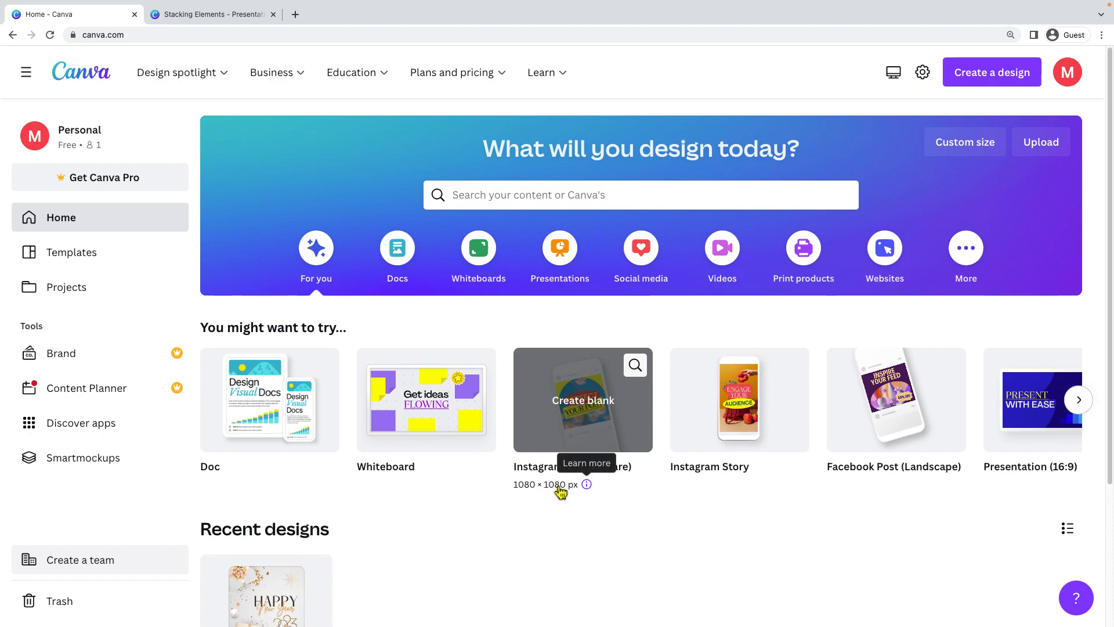
left_click(600, 419)
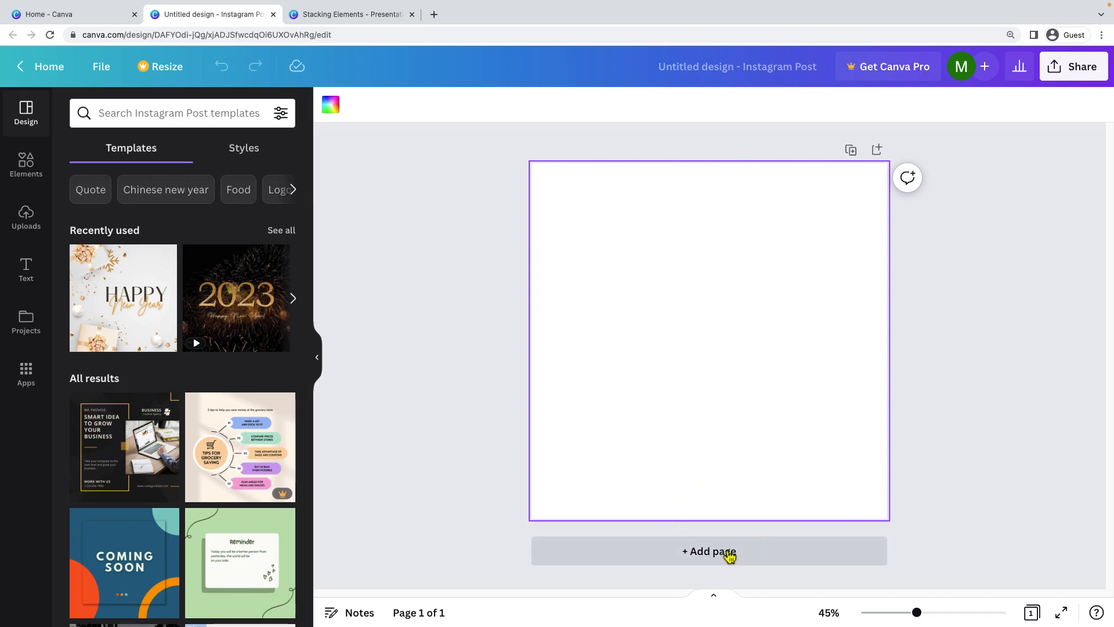
Add a second blank page to the Instagram Post design
left_click(879, 152)
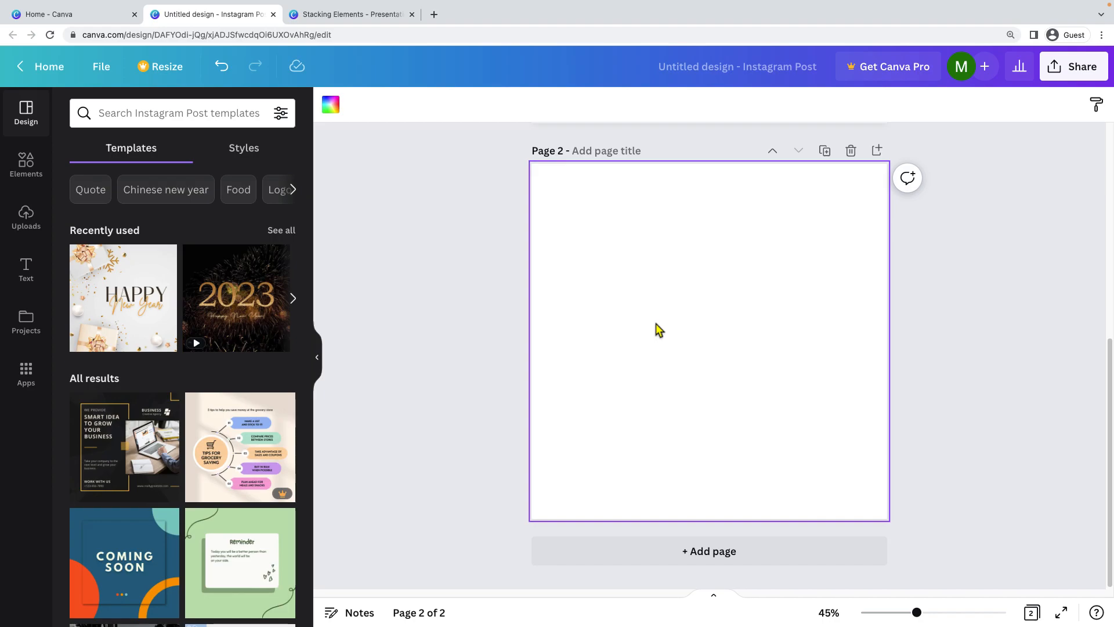
left_click(503, 321)
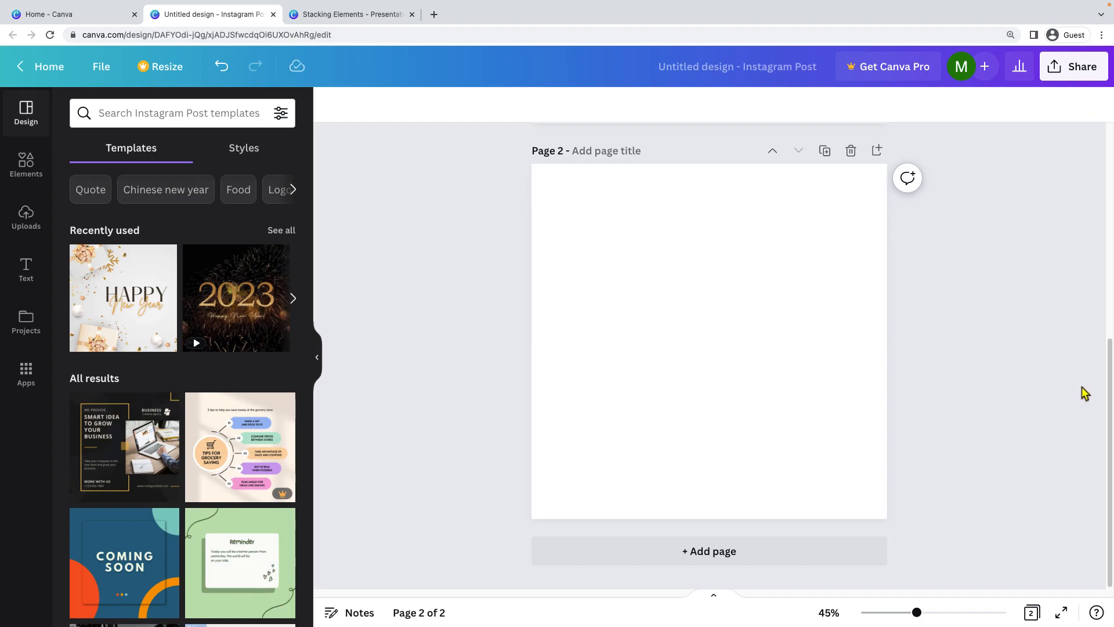
left_click_drag(1104, 393, 1104, 124)
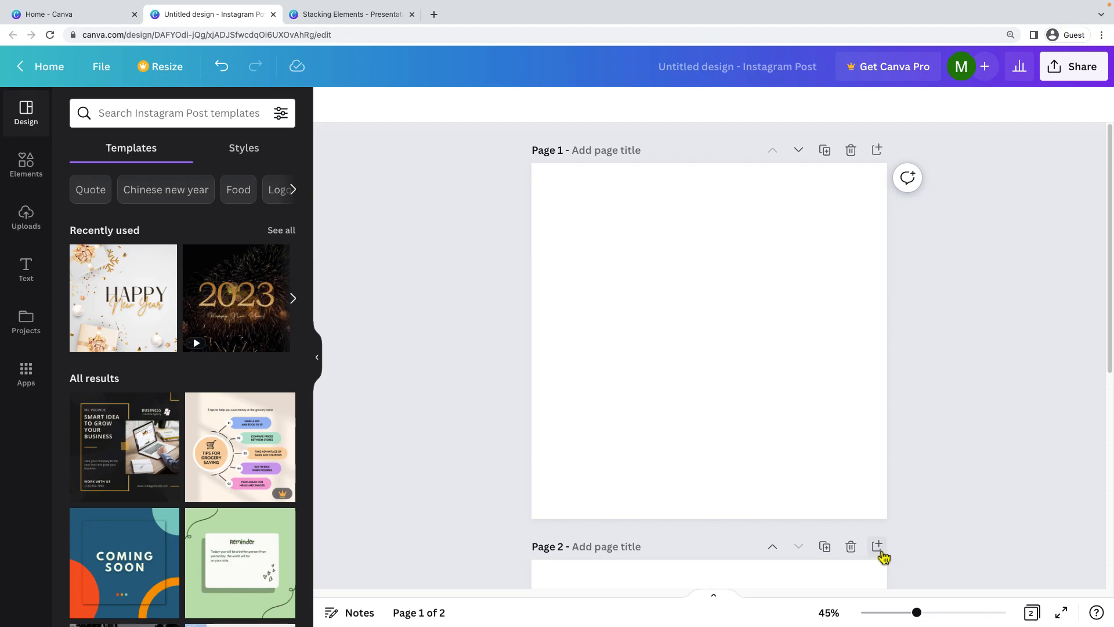
left_click_drag(1110, 364, 1102, 549)
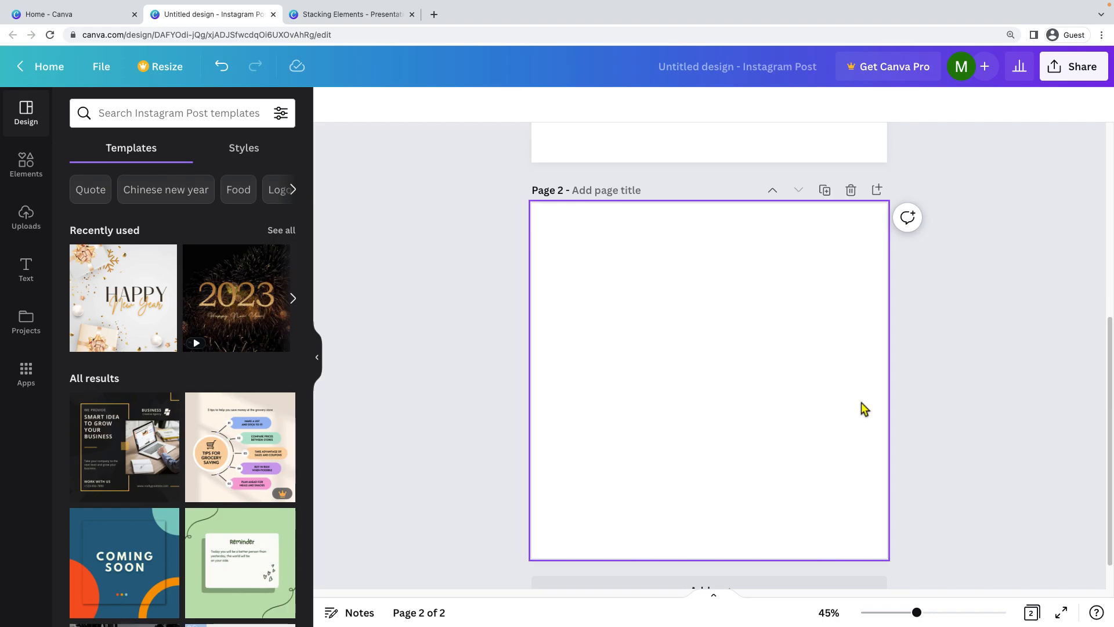
left_click(45, 16)
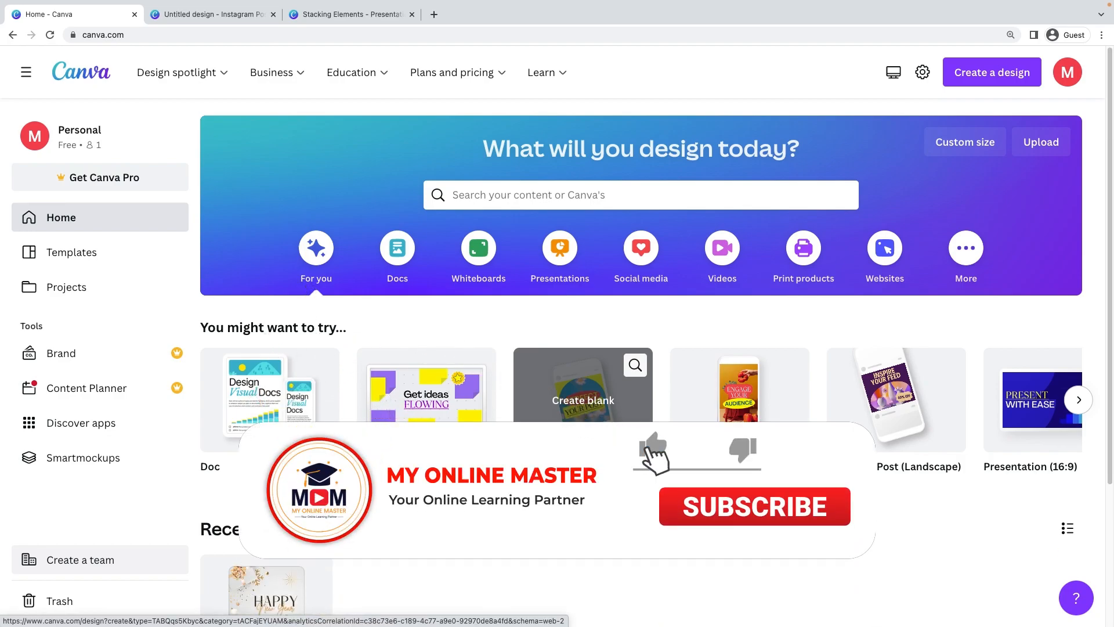
left_click(232, 16)
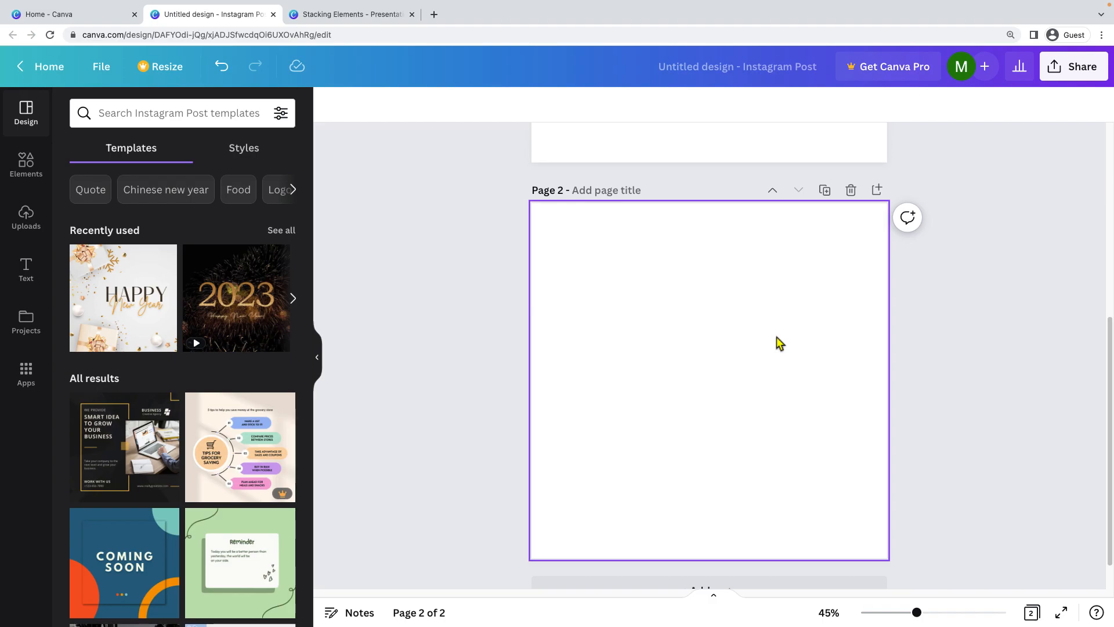
Apply the recently used white and gold "Happy New Year" template to page 1
left_click(705, 158)
left_click_drag(1109, 325, 1104, 139)
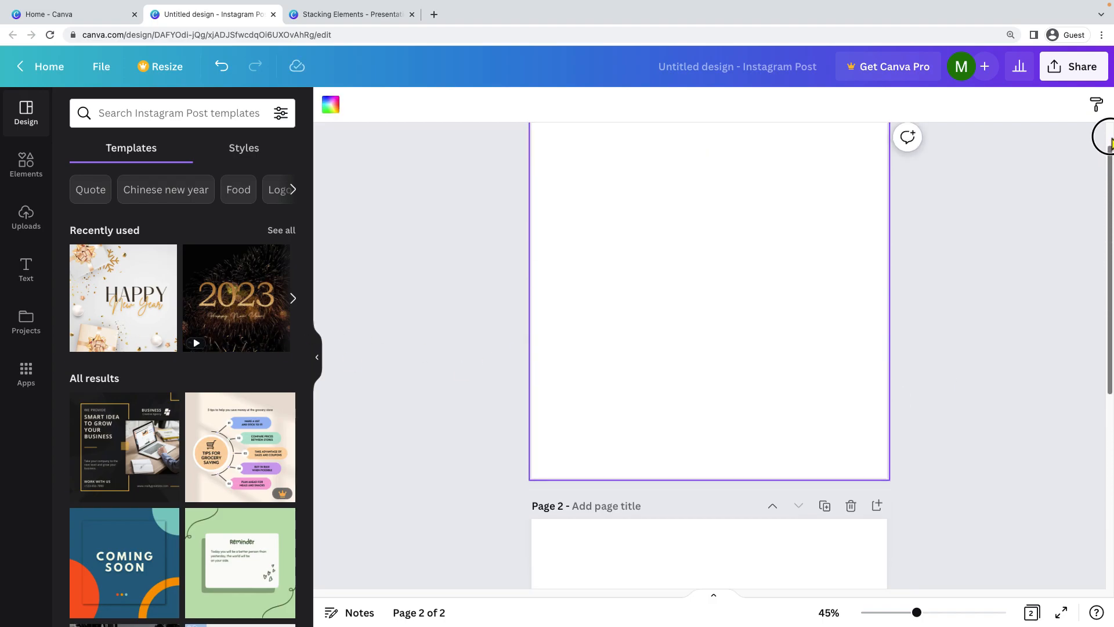
left_click(128, 302)
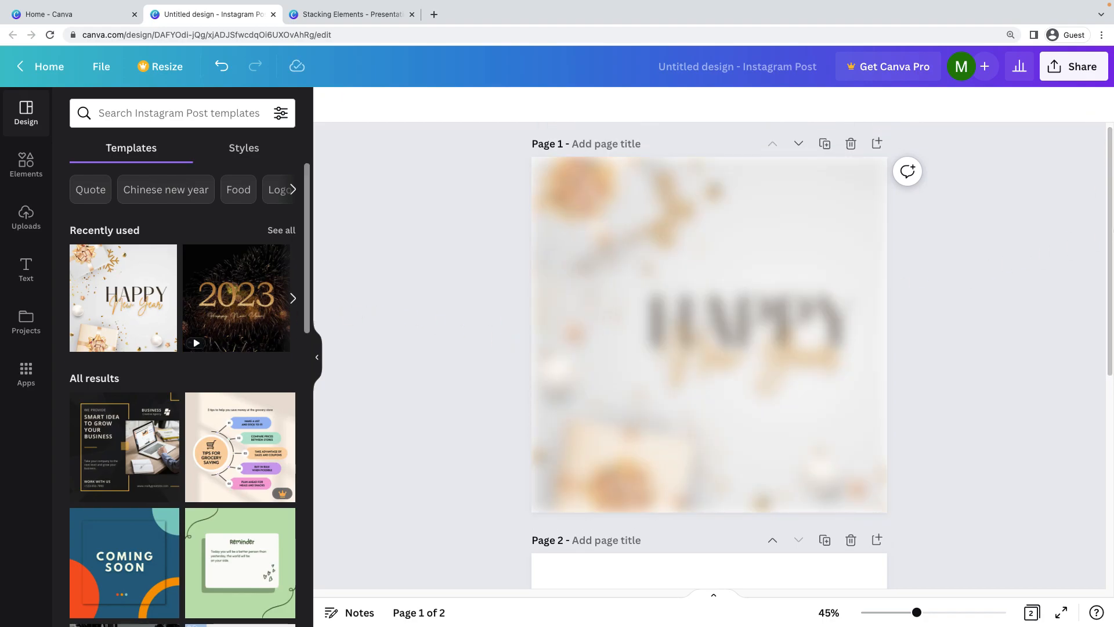
Apply the black "Smart Idea to Grow Your Business" template to page 2
left_click_drag(1109, 215, 1106, 406)
left_click(629, 331)
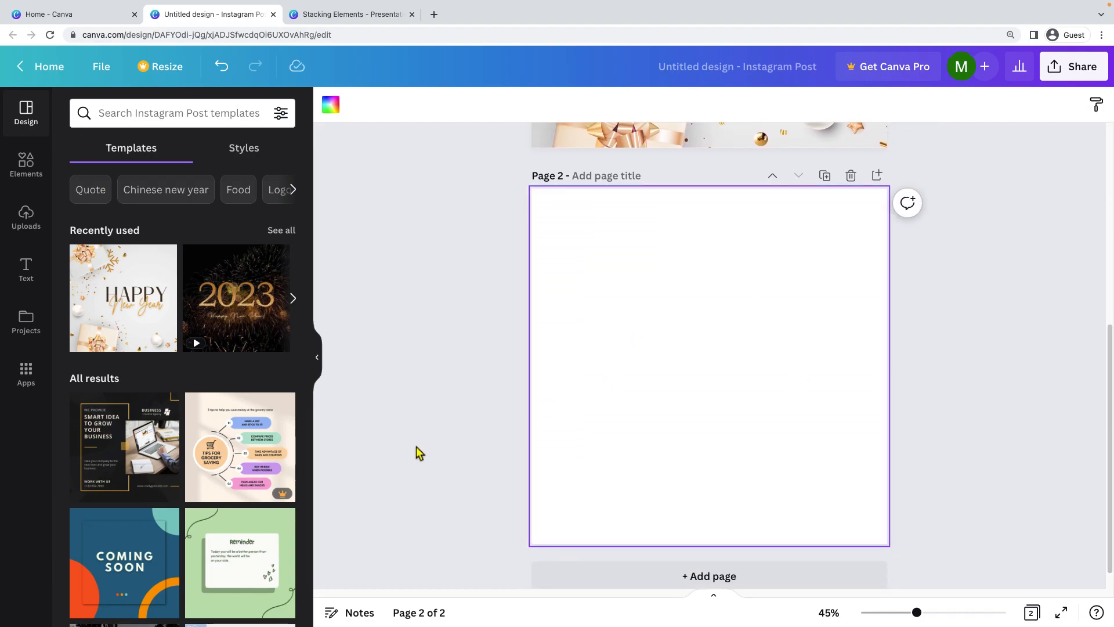
left_click(153, 445)
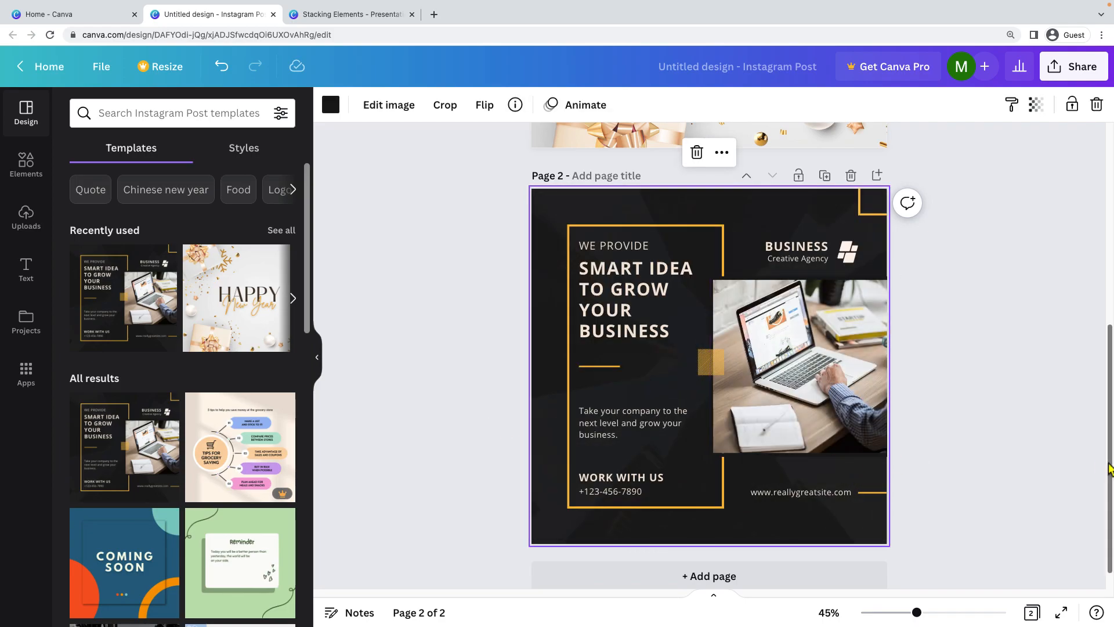
Download only page 1 of the design as a PNG file
left_click_drag(1108, 467, 1101, 256)
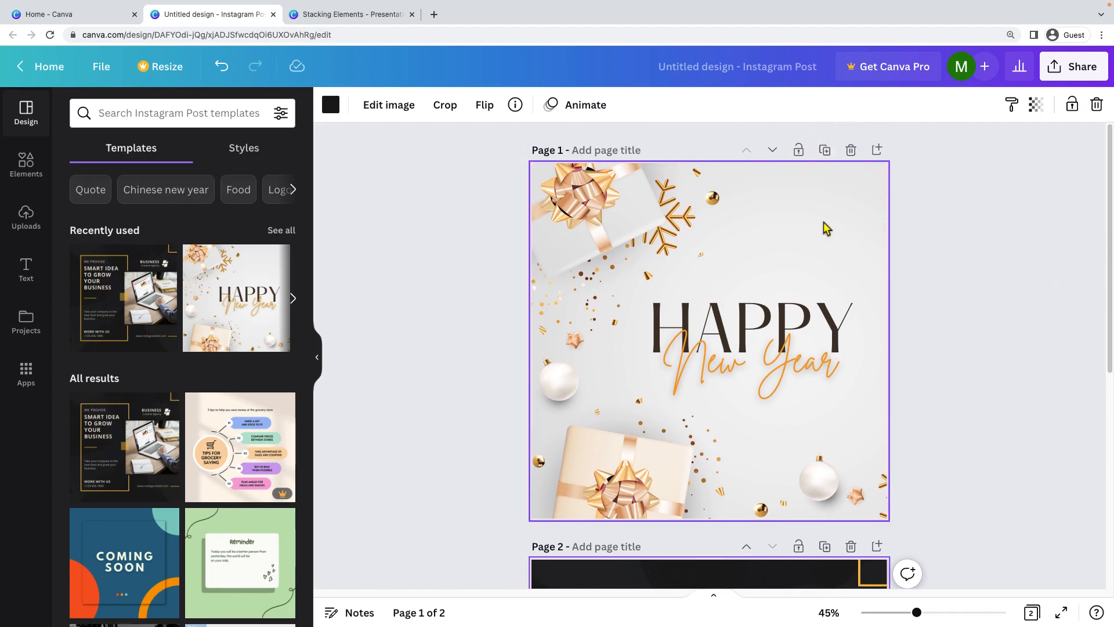
left_click(1074, 75)
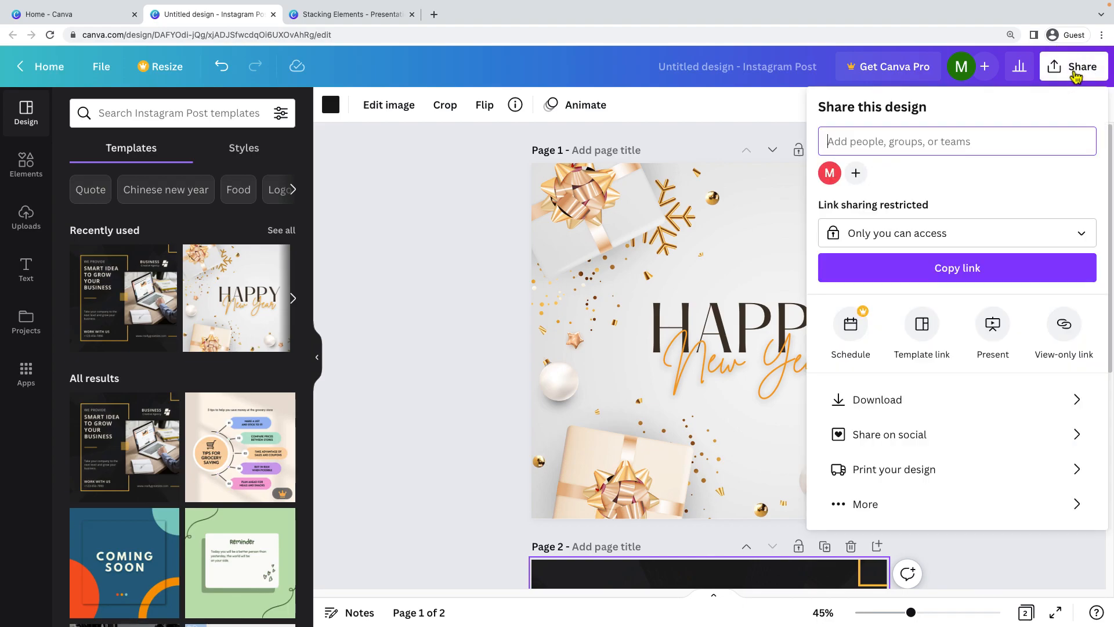
left_click(910, 400)
left_click(963, 168)
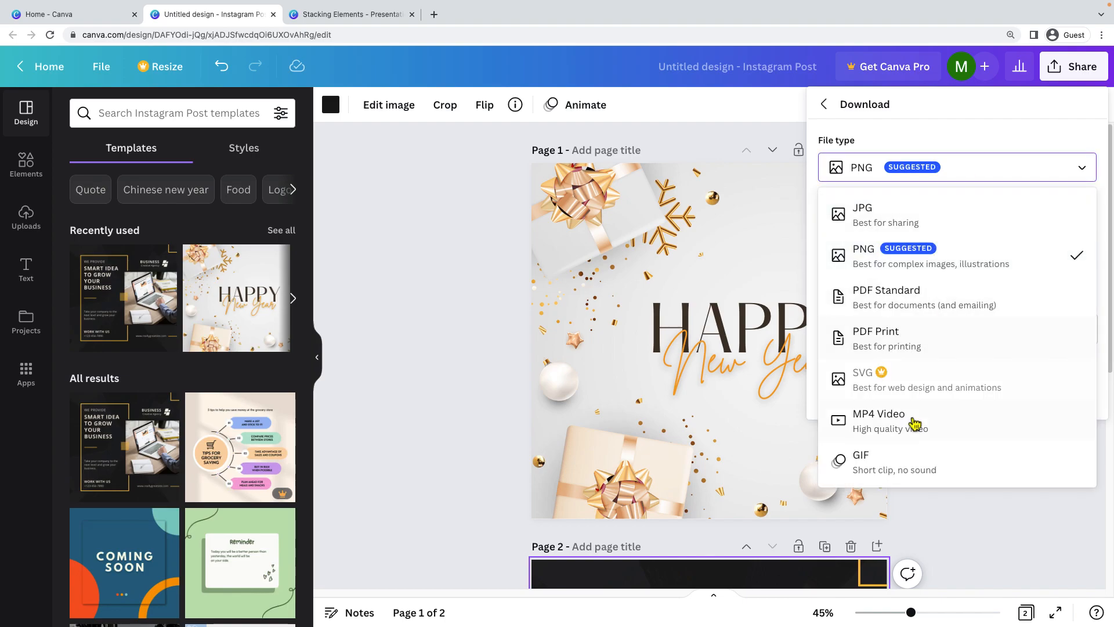
left_click(975, 166)
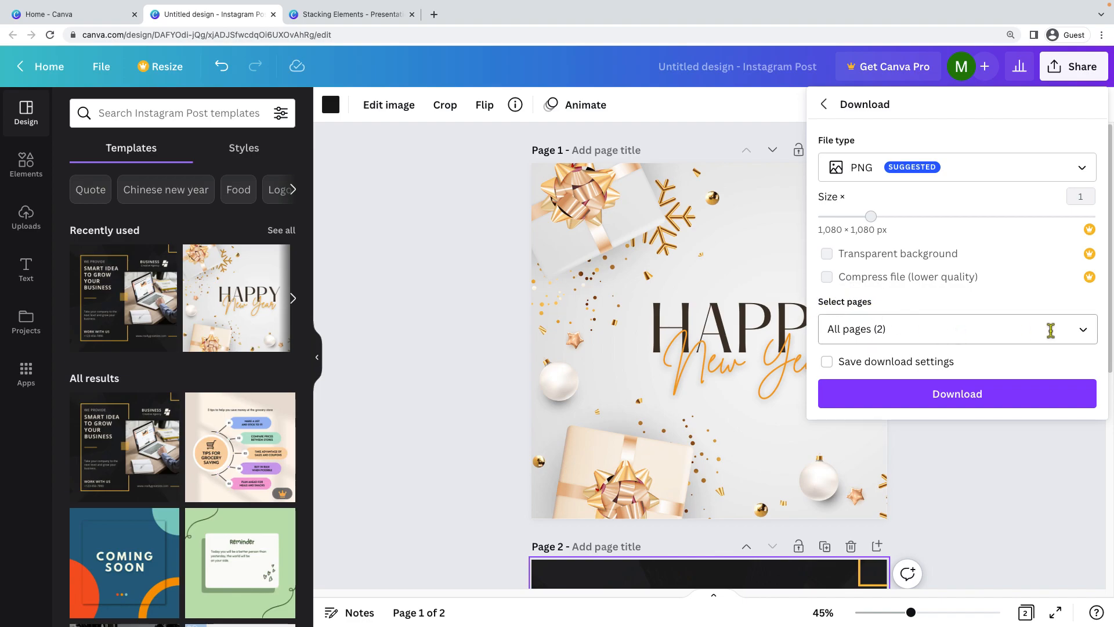
left_click(1084, 335)
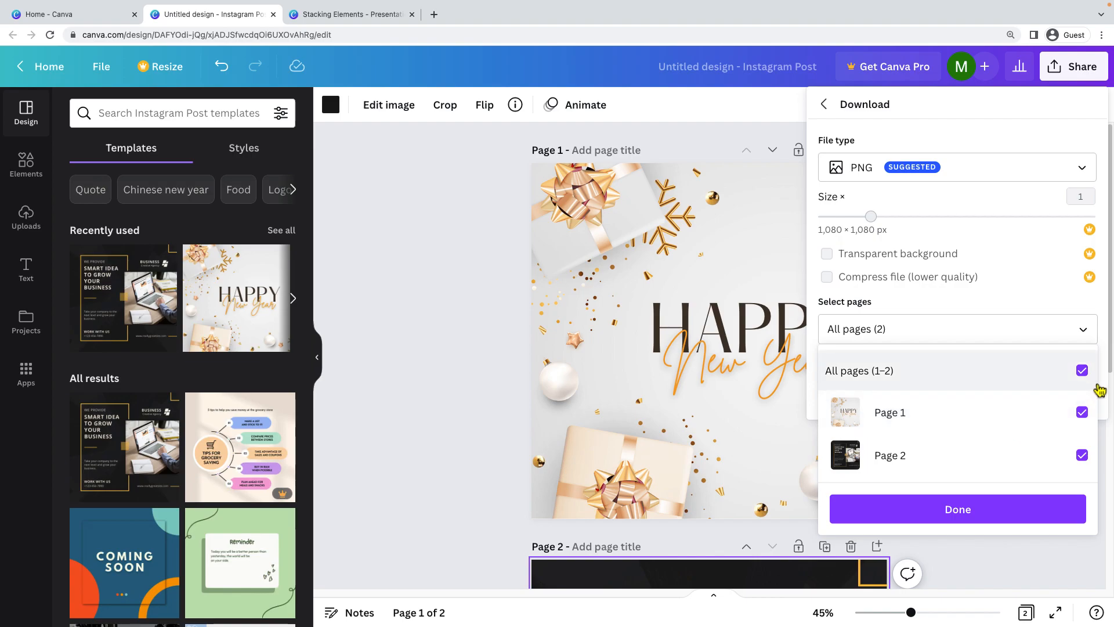
left_click(1082, 372)
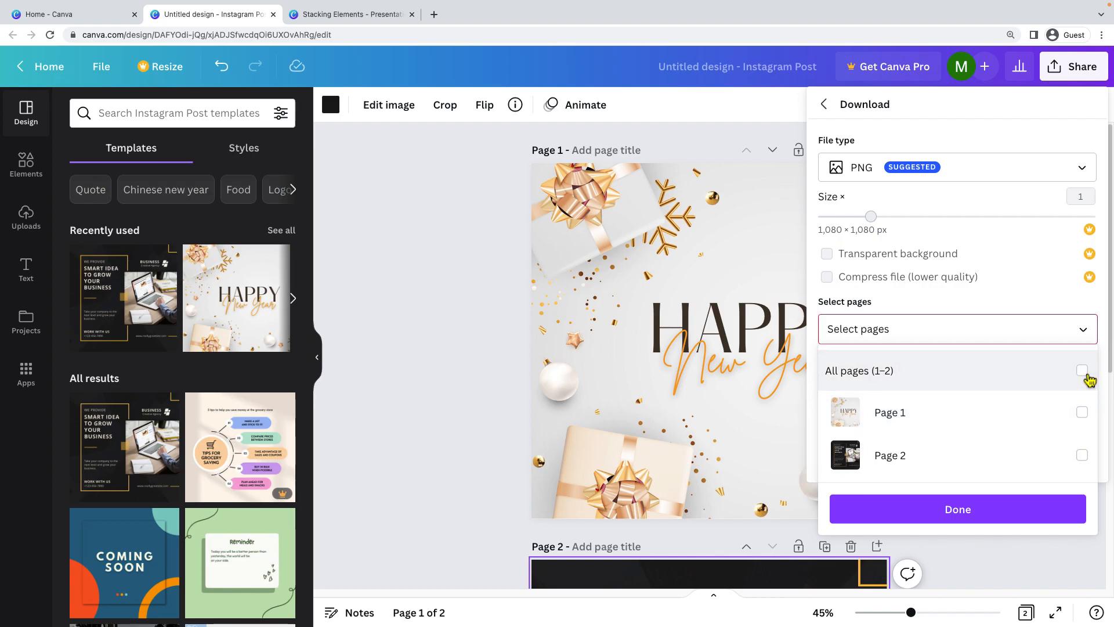
left_click(1083, 414)
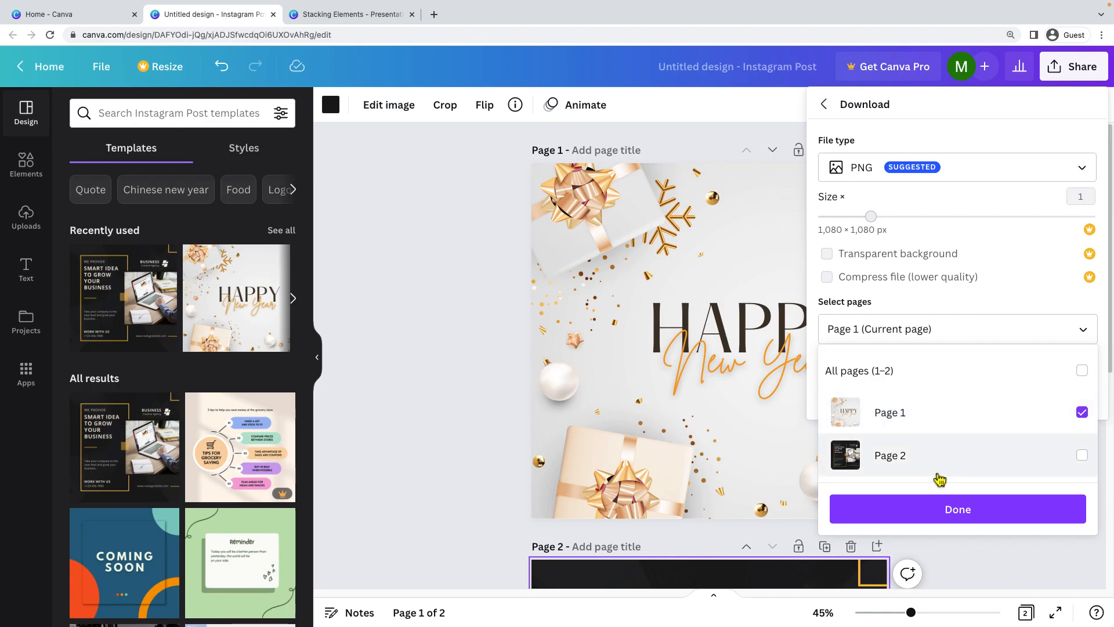
left_click(976, 514)
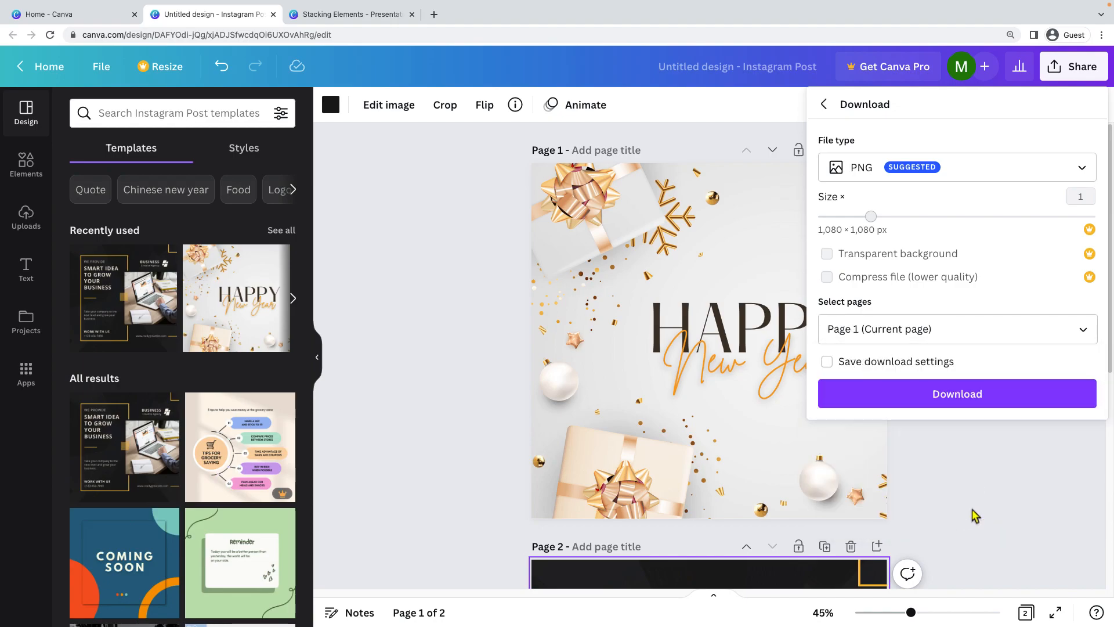
left_click(969, 398)
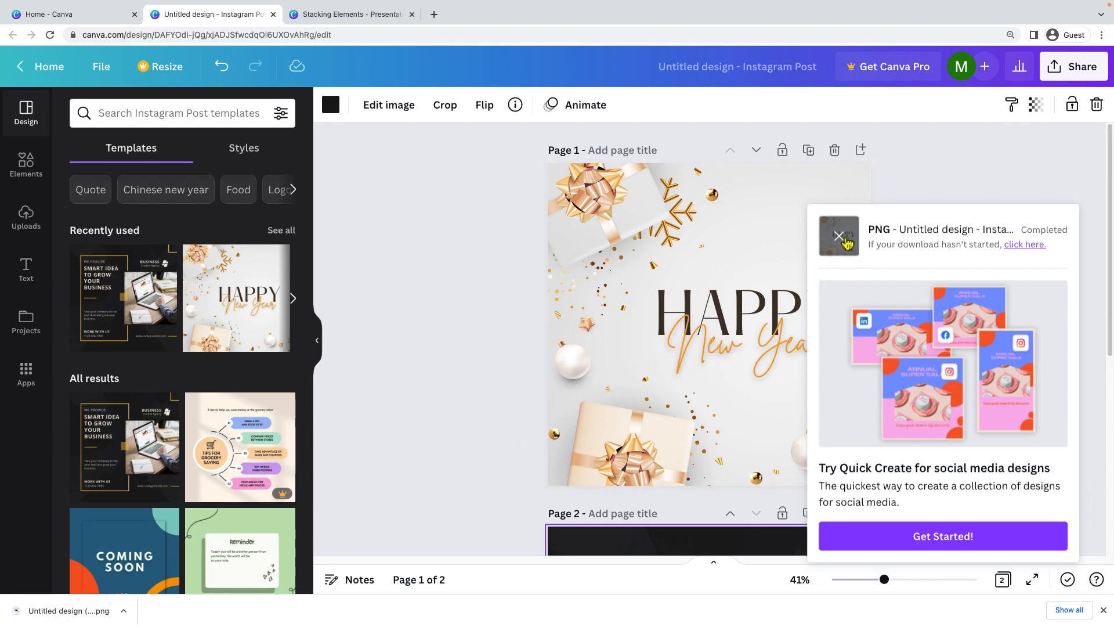
scroll(774, 376, "down", 6)
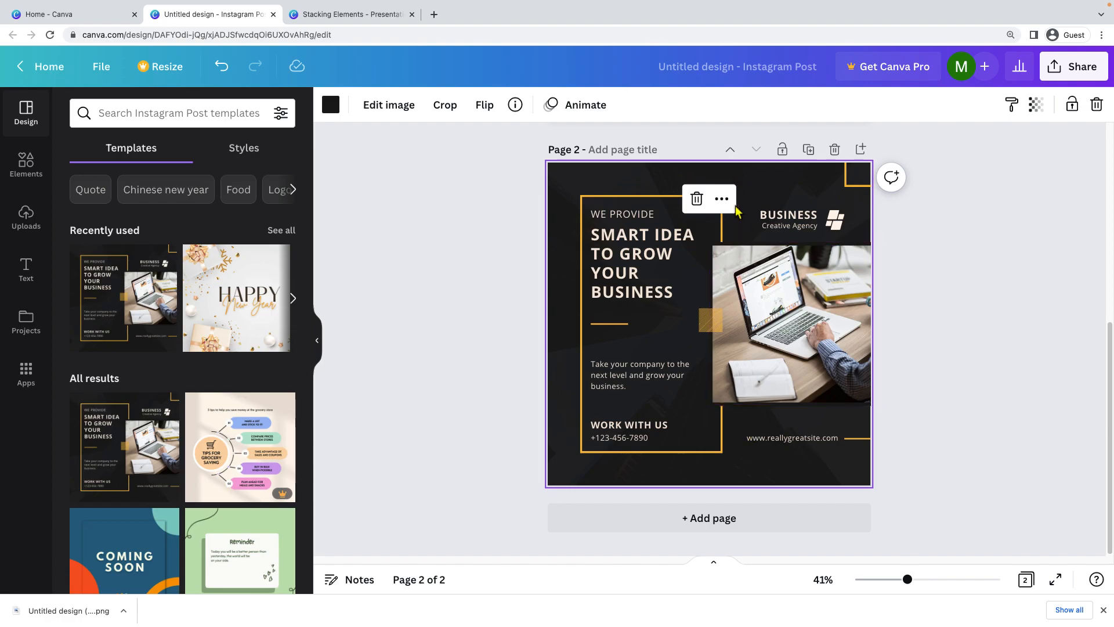
scroll(734, 193, "up", 6)
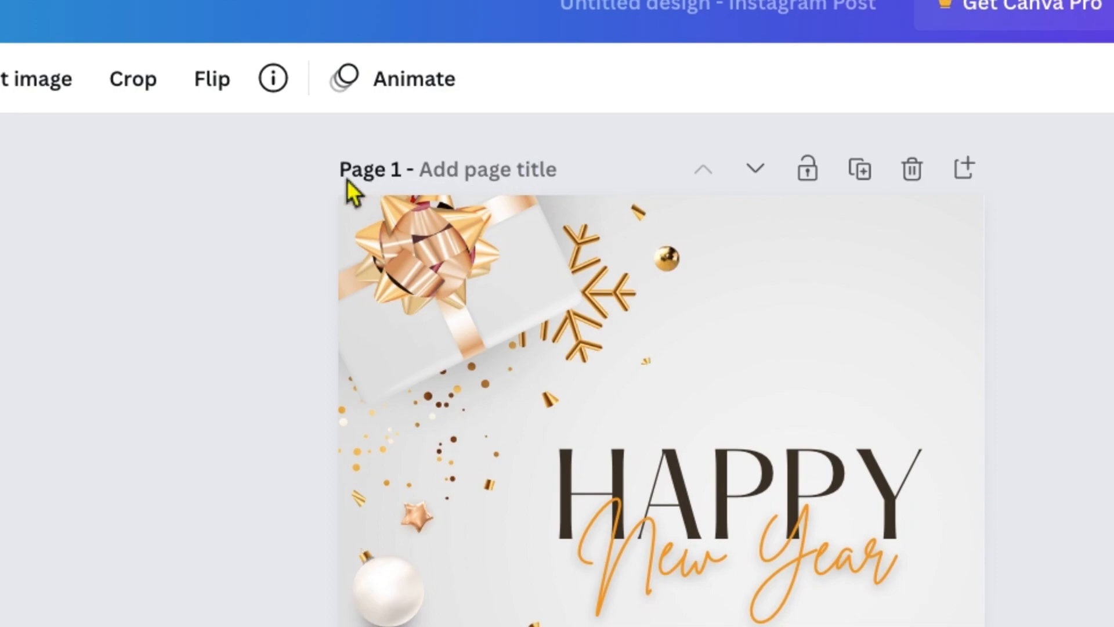
left_click(352, 172)
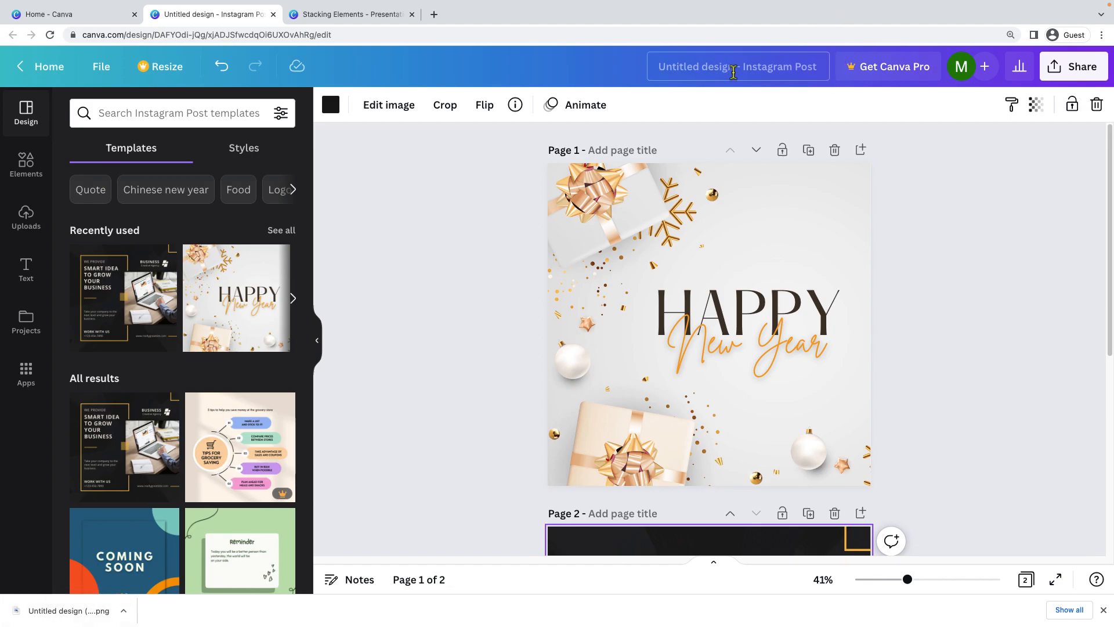
Rename the design as First
left_click(733, 71)
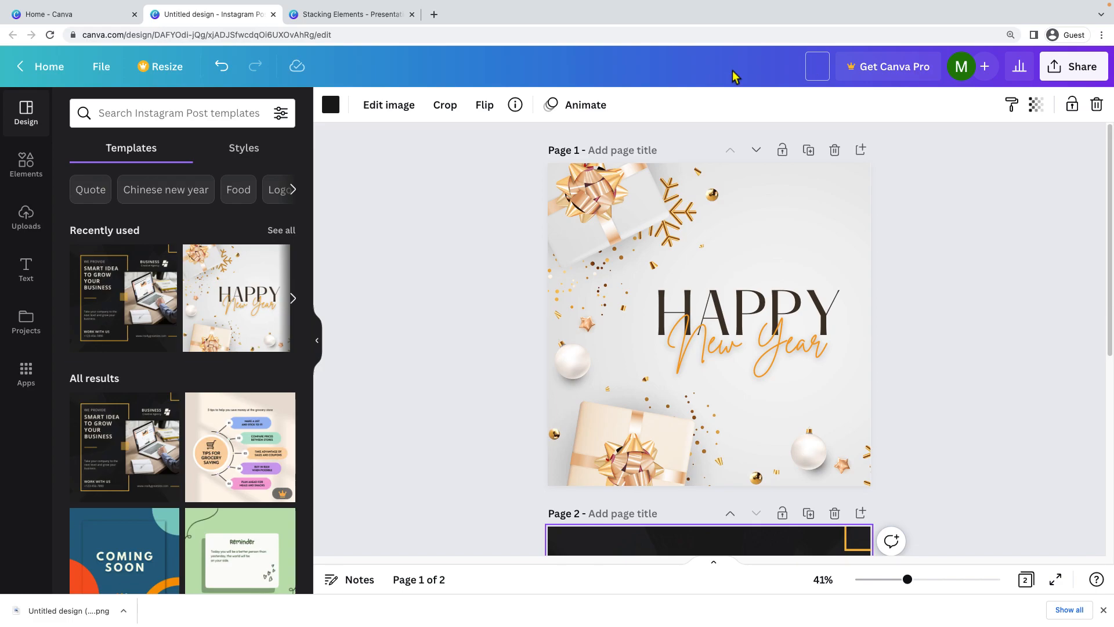
type("First")
left_click(505, 227)
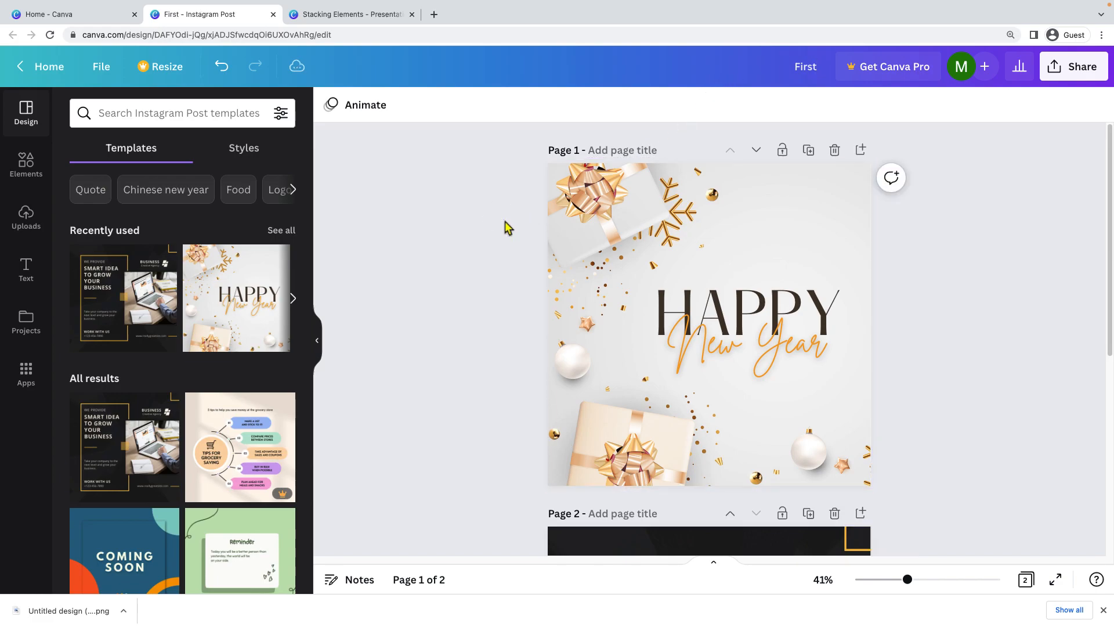
Download only page 2 of the design as a PNG file and dismiss the download notice
left_click(1070, 67)
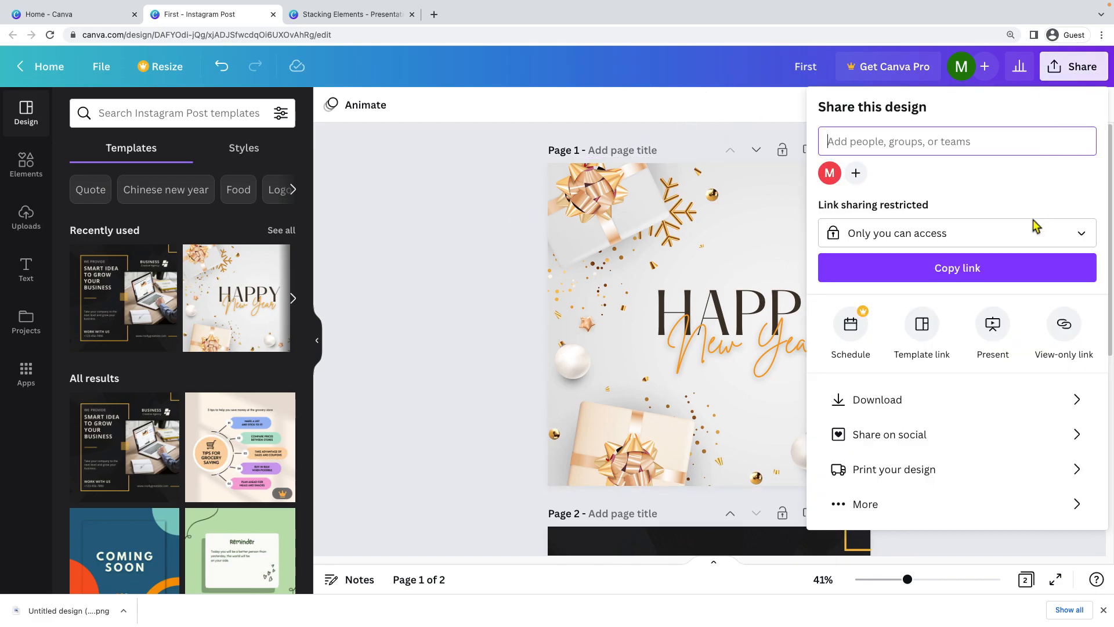
left_click(989, 406)
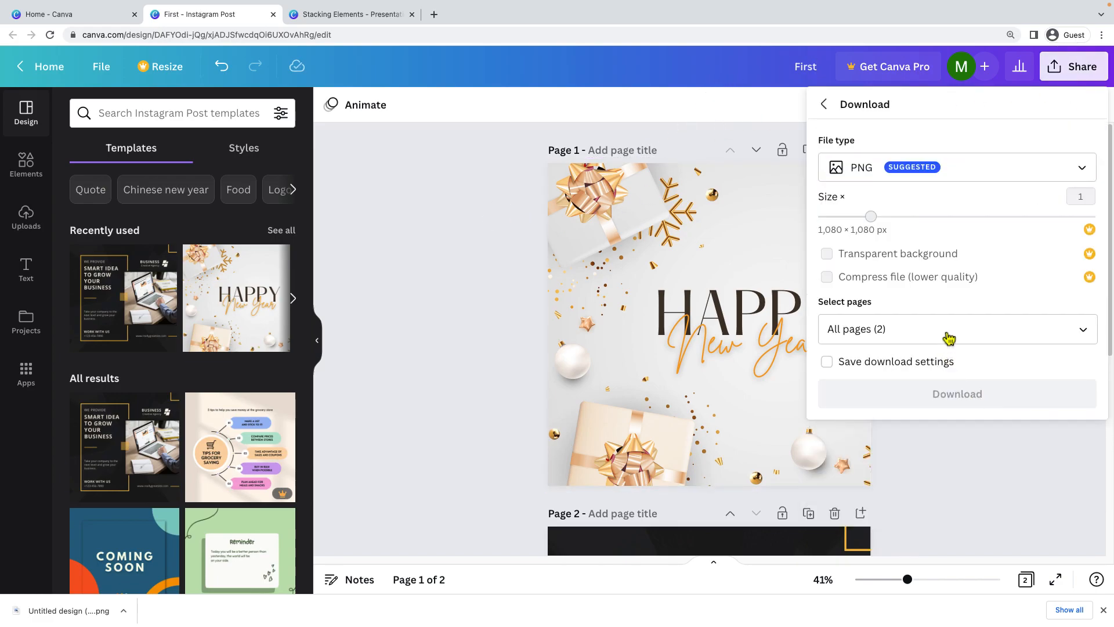
left_click(1091, 342)
left_click(1081, 370)
left_click(1082, 455)
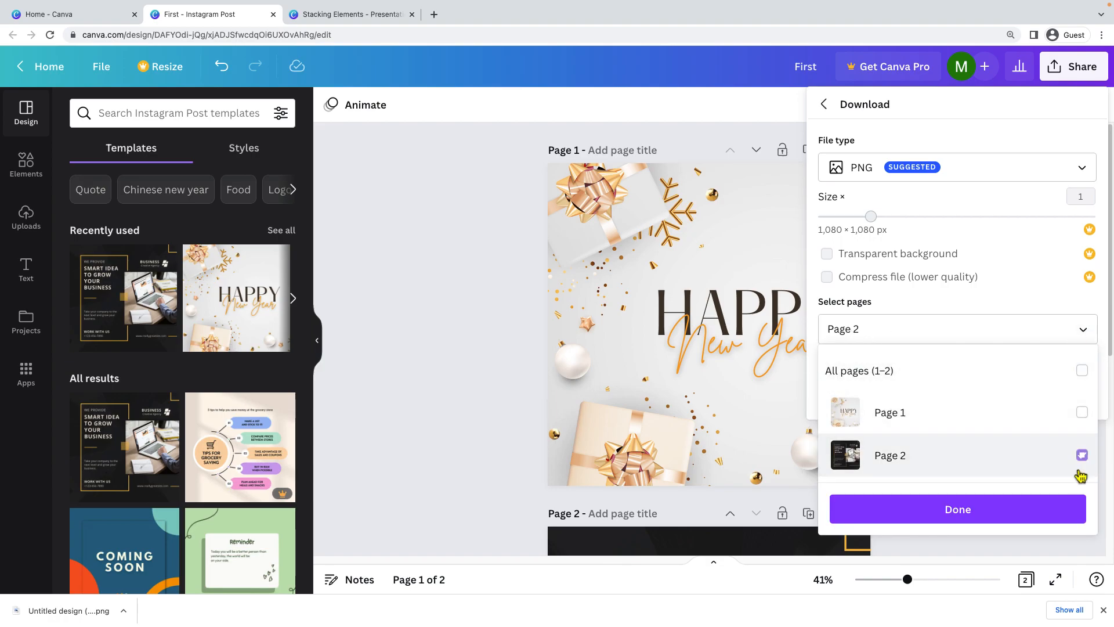
left_click(1022, 508)
left_click(982, 405)
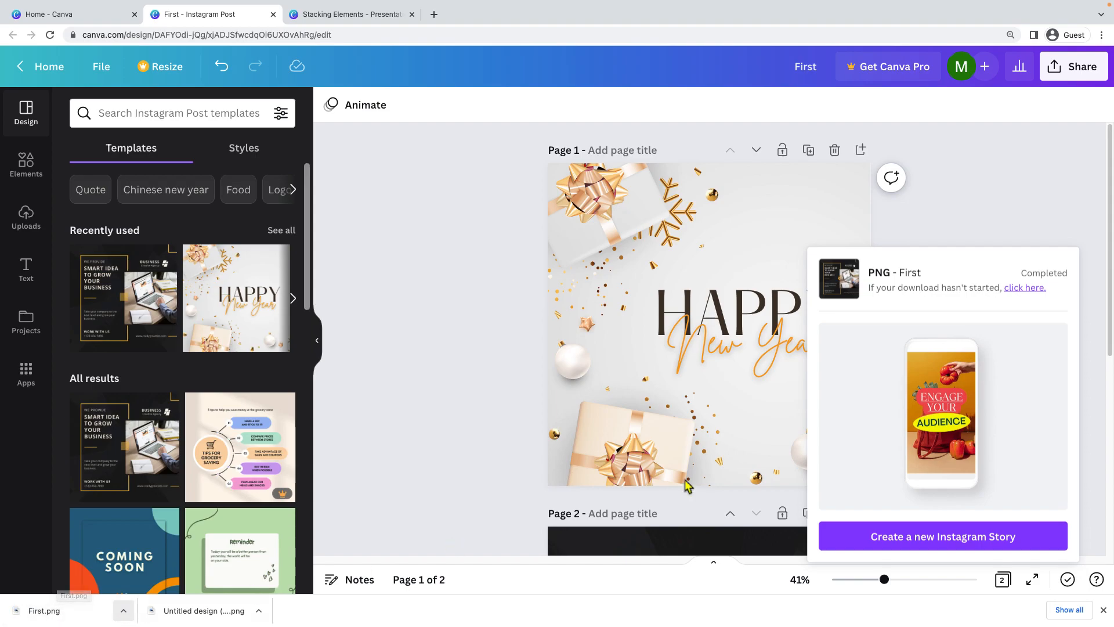
left_click(840, 280)
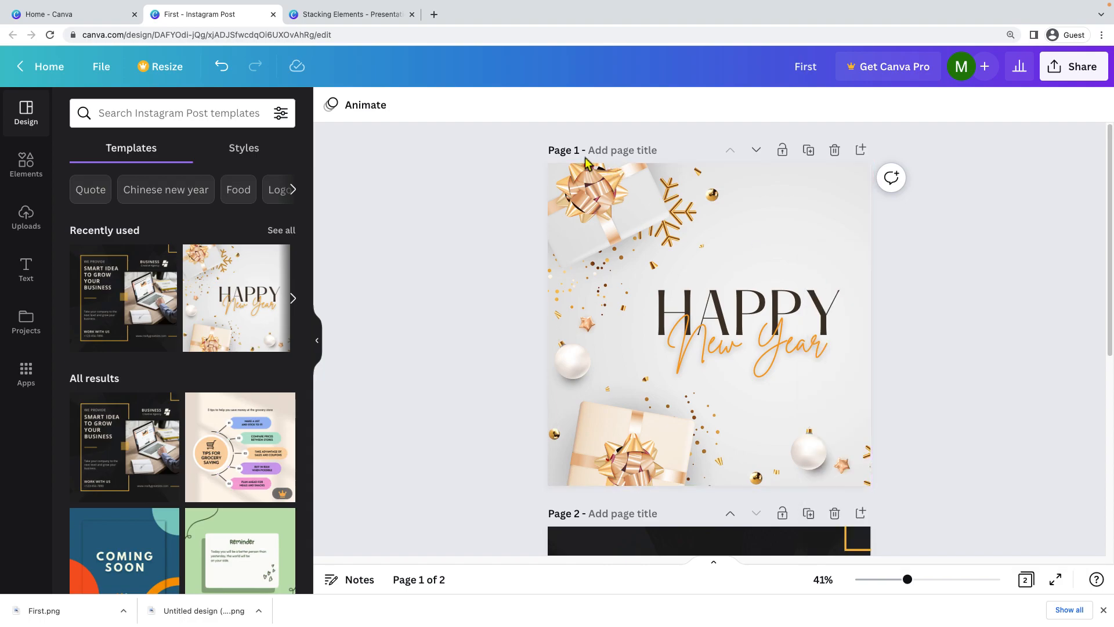
Title page 1 "First Design" and page 2 "Second Design"
left_click(621, 152)
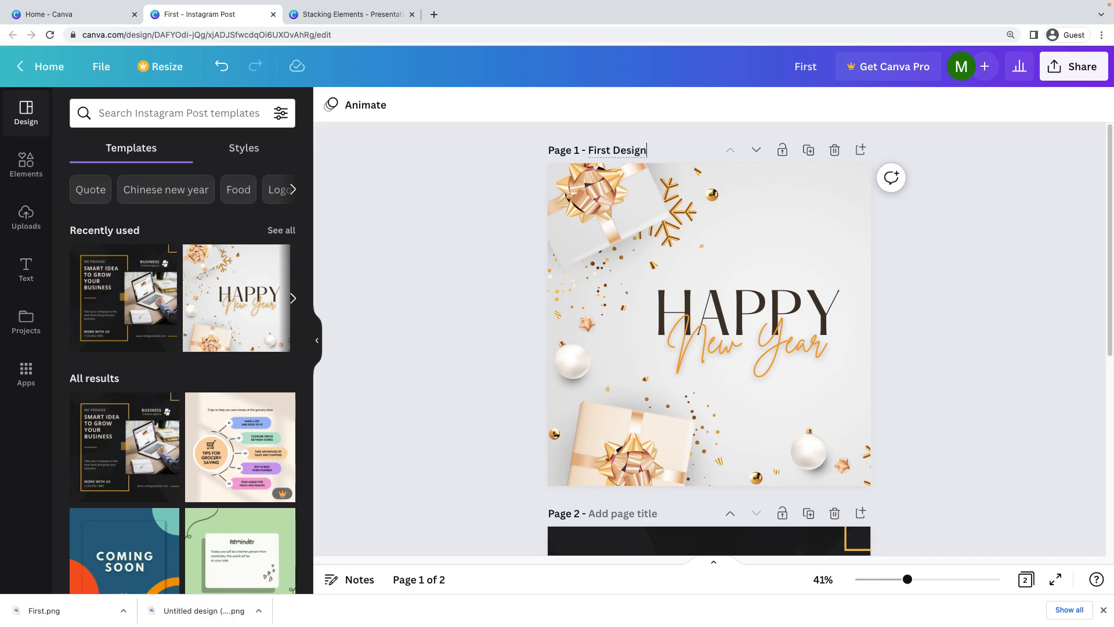
left_click(507, 281)
left_click(636, 513)
type("Second Desig")
type("n")
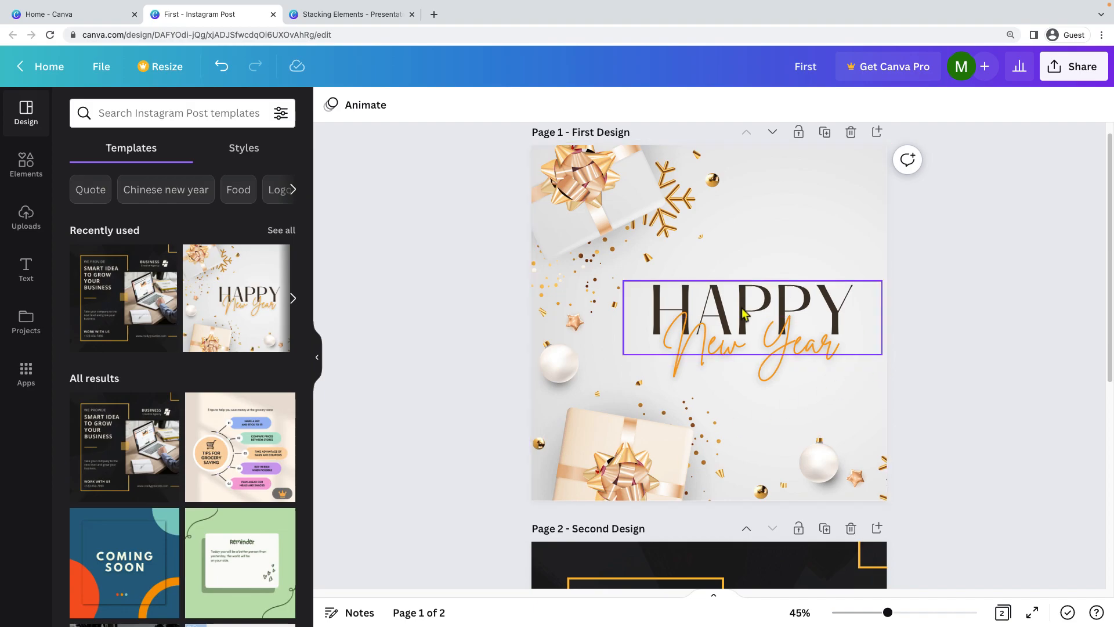
Download all pages of the design as PNG files and show First.zip in Finder
left_click(1083, 68)
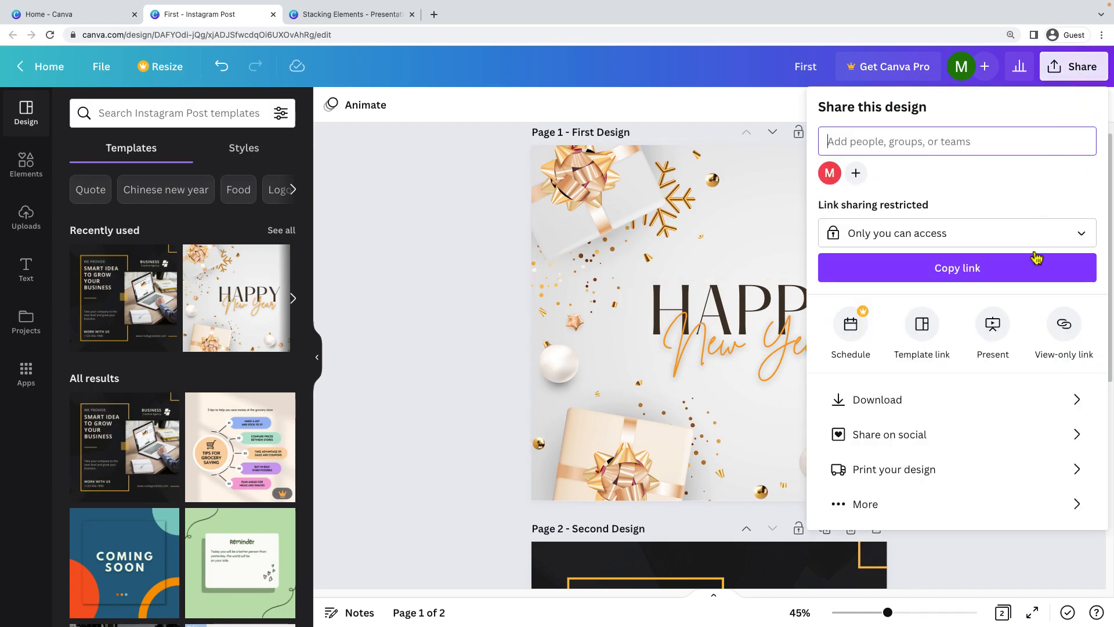
left_click(1023, 400)
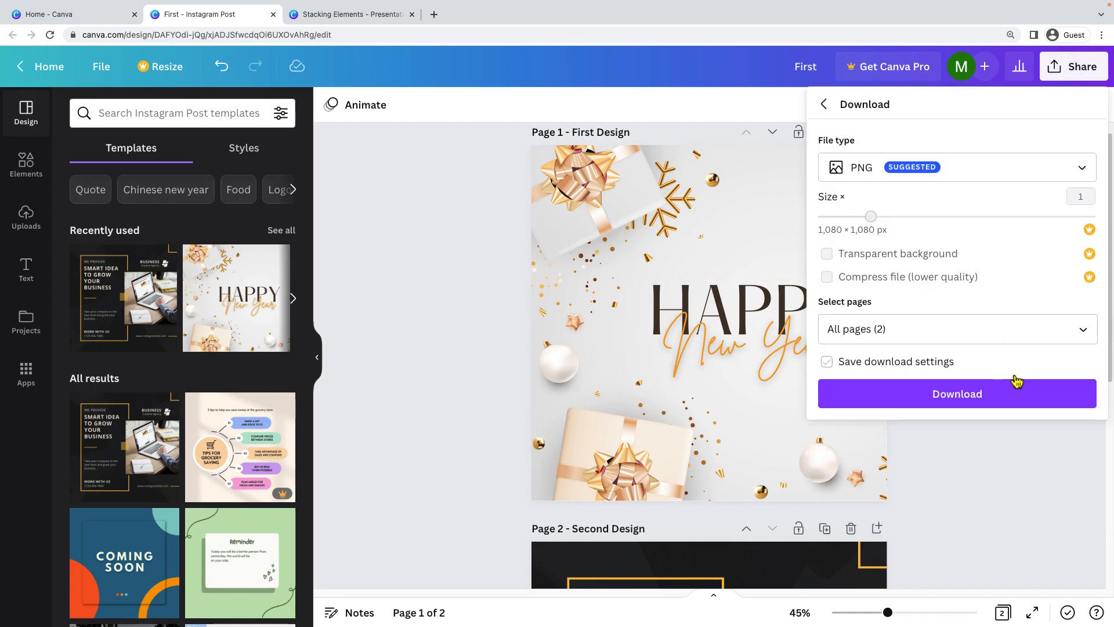
left_click(987, 404)
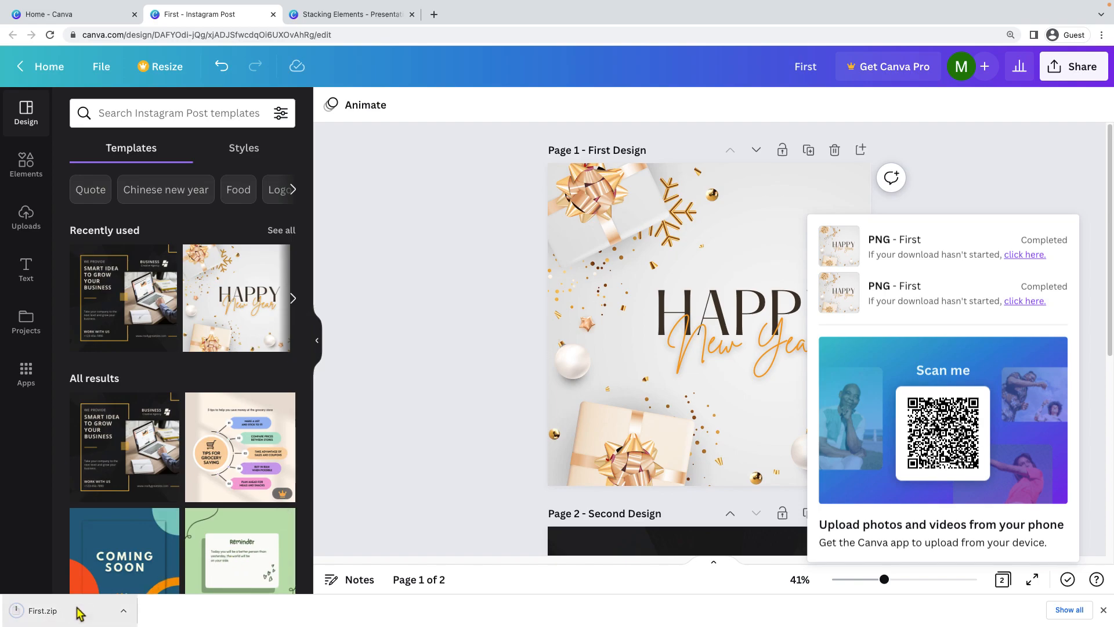
left_click(125, 611)
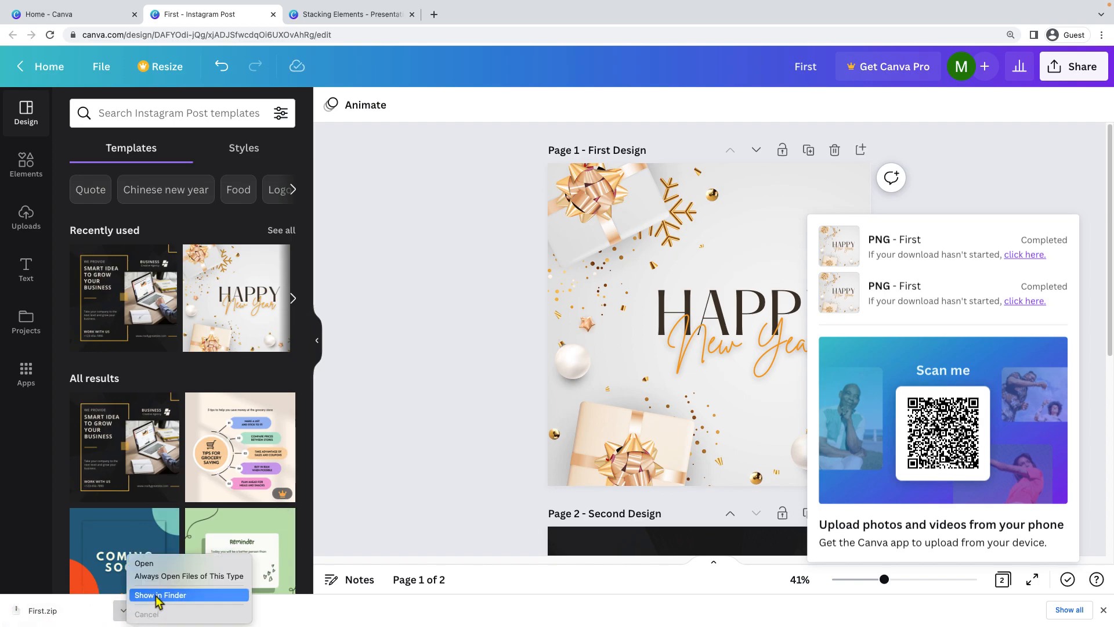
left_click(157, 596)
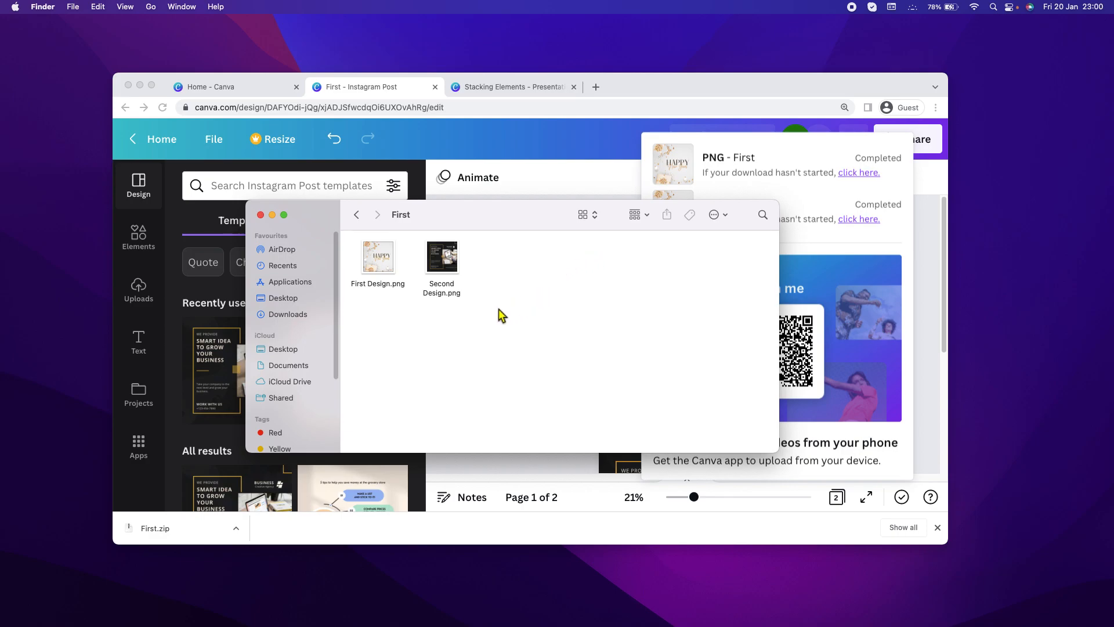
Compare the file names of the two downloaded PNGs in Finder with the page titles in the design
left_click(375, 283)
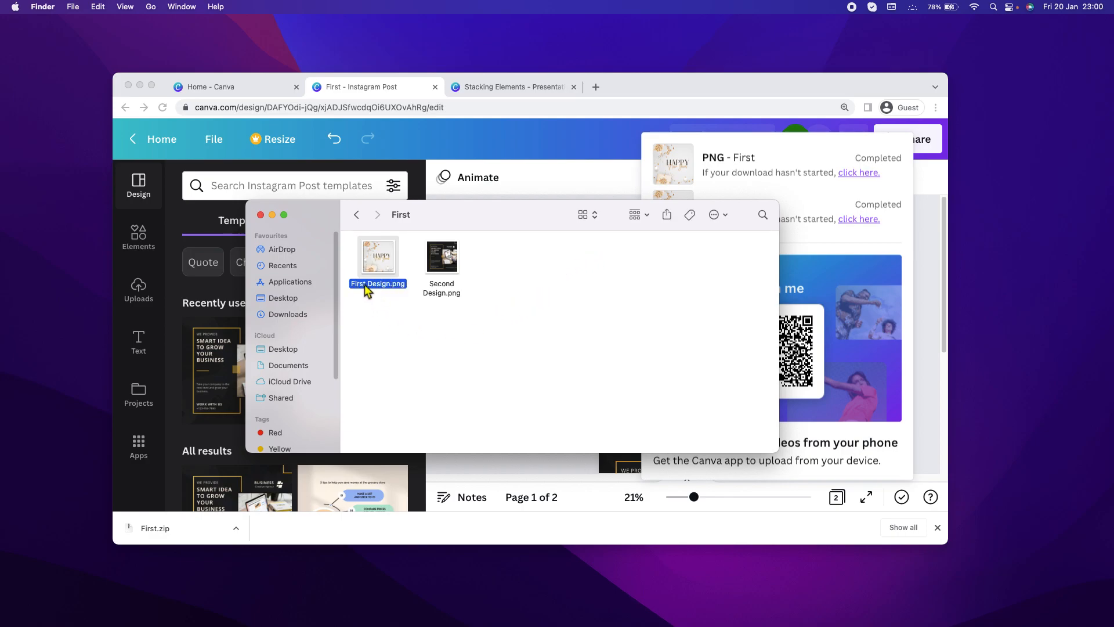
left_click_drag(521, 220, 511, 305)
left_click(790, 152)
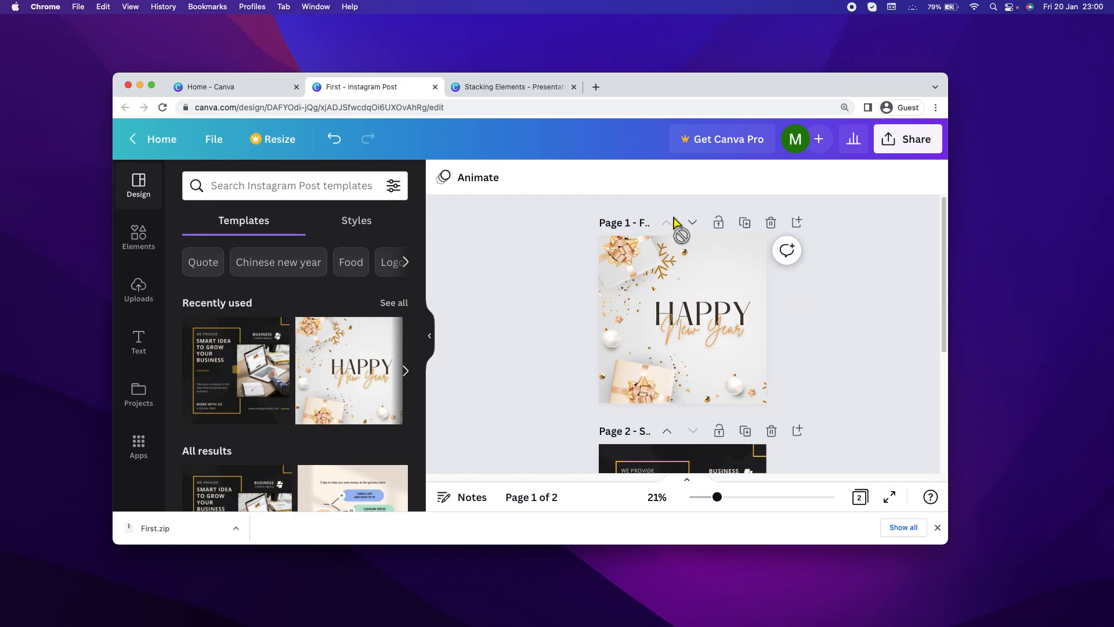
key("super+Tab")
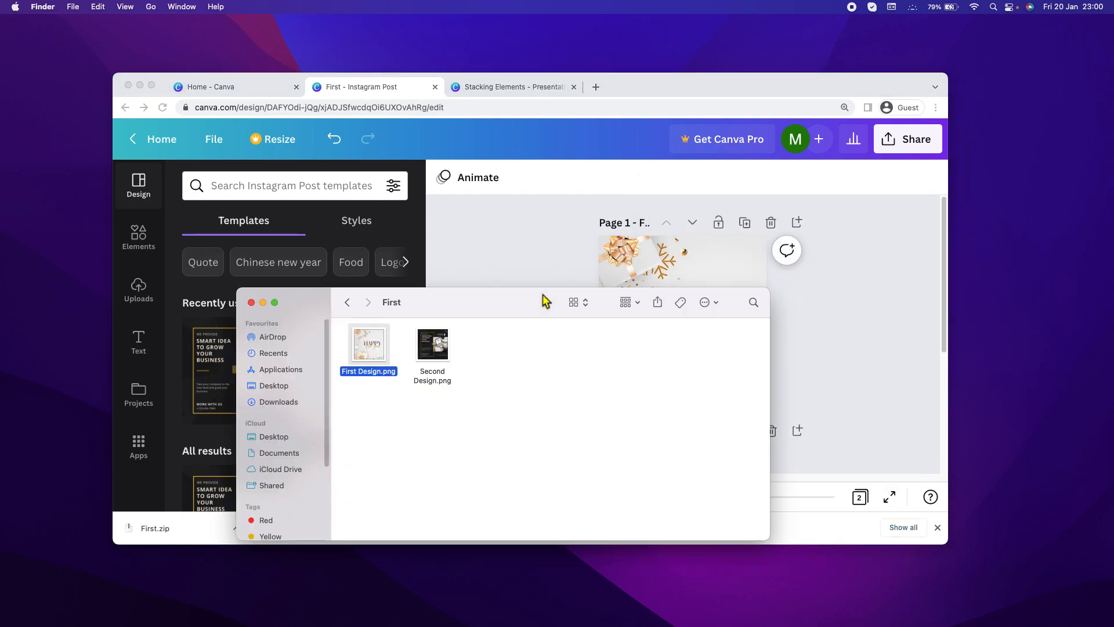
left_click(587, 247)
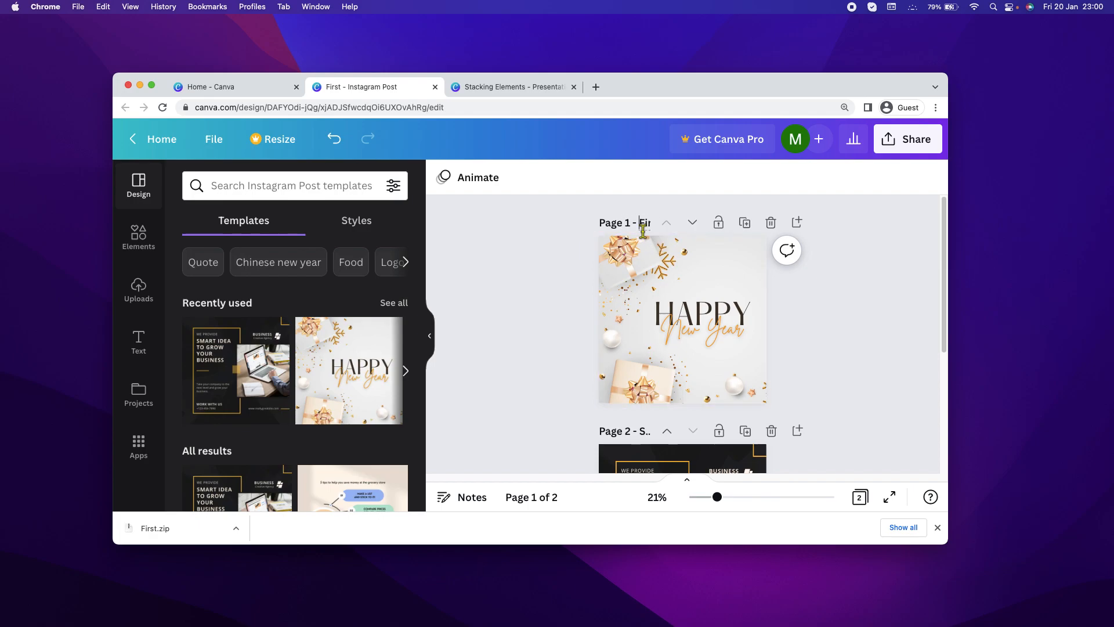
key("super+Tab")
left_click(426, 364)
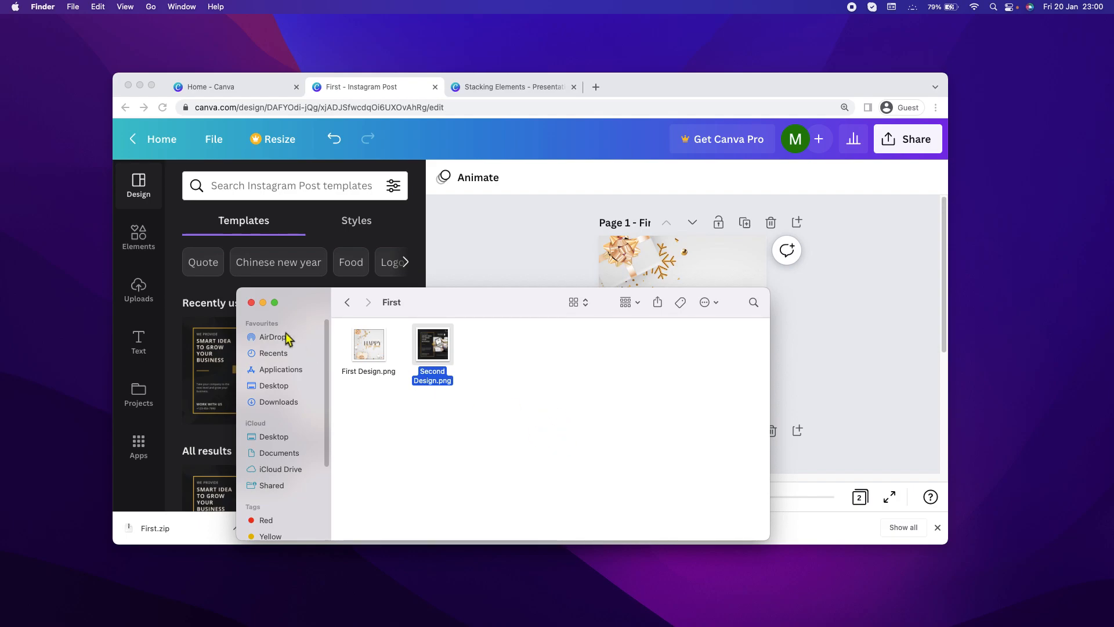
Close the Finder window and return the browser to full screen without the downloads bar
left_click(251, 303)
left_click(152, 85)
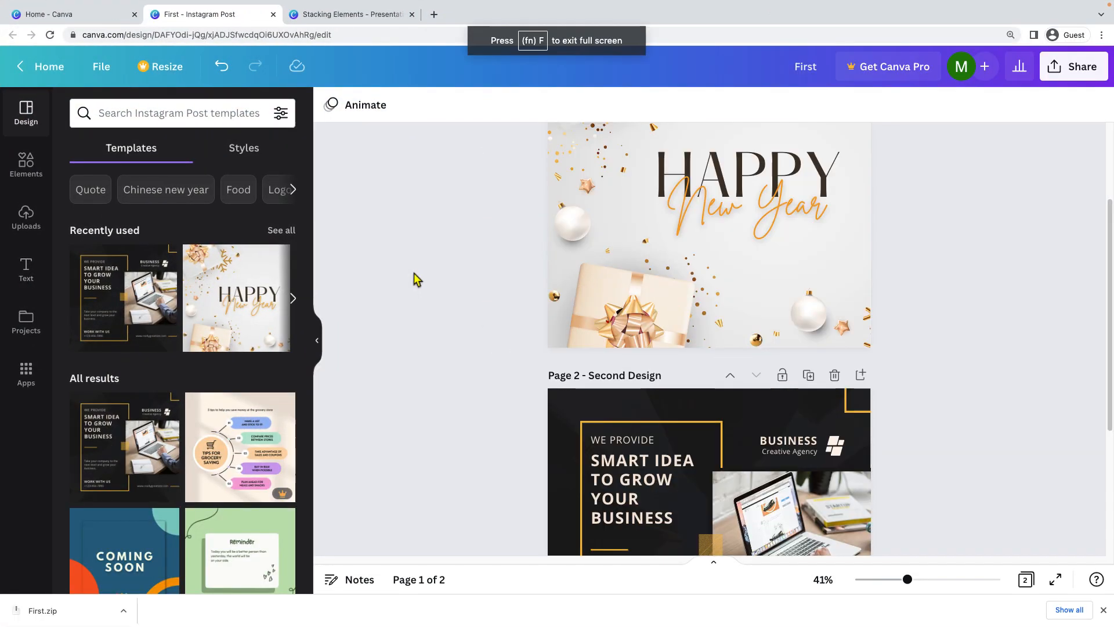
left_click(1104, 610)
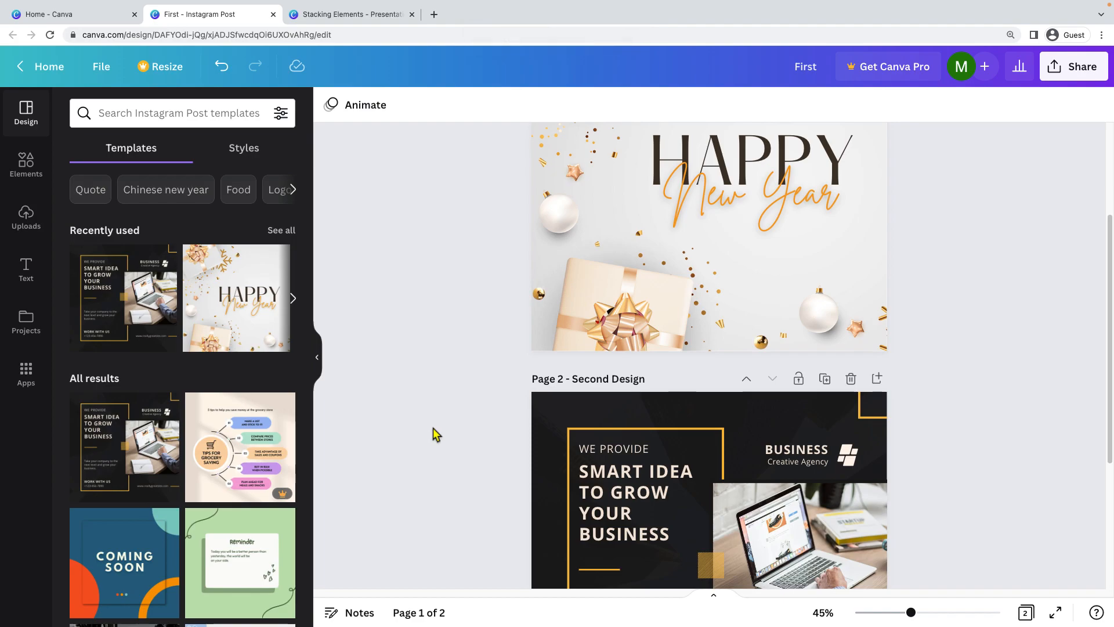
Move the First Design page below the Second Design page, and return it to first place
scroll(433, 428, "down", 4)
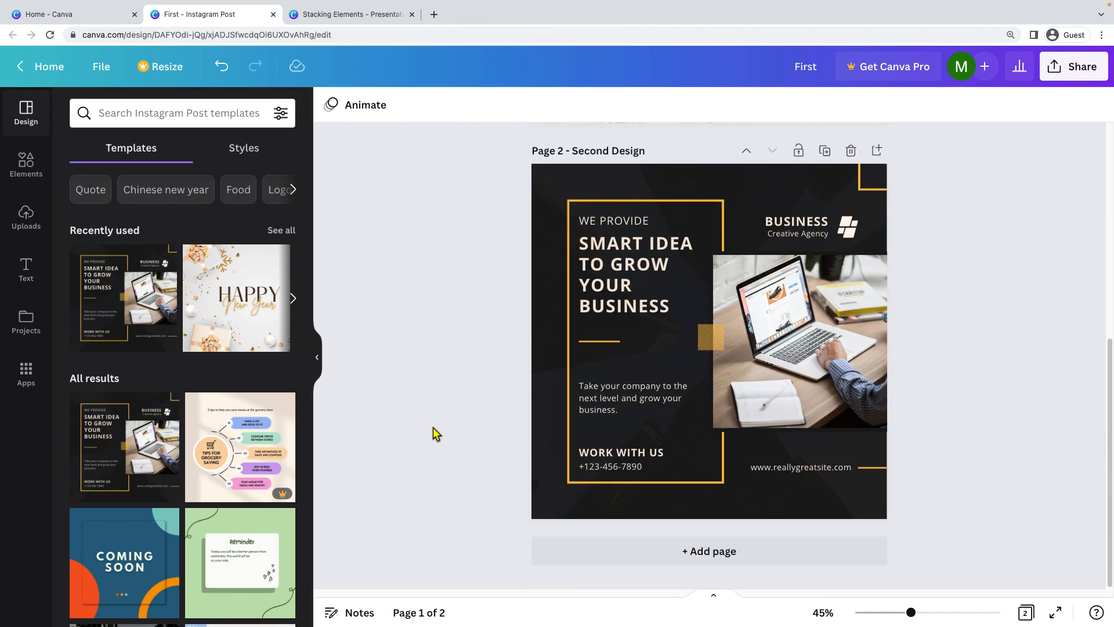
scroll(433, 429, "up", 7)
left_click(546, 155)
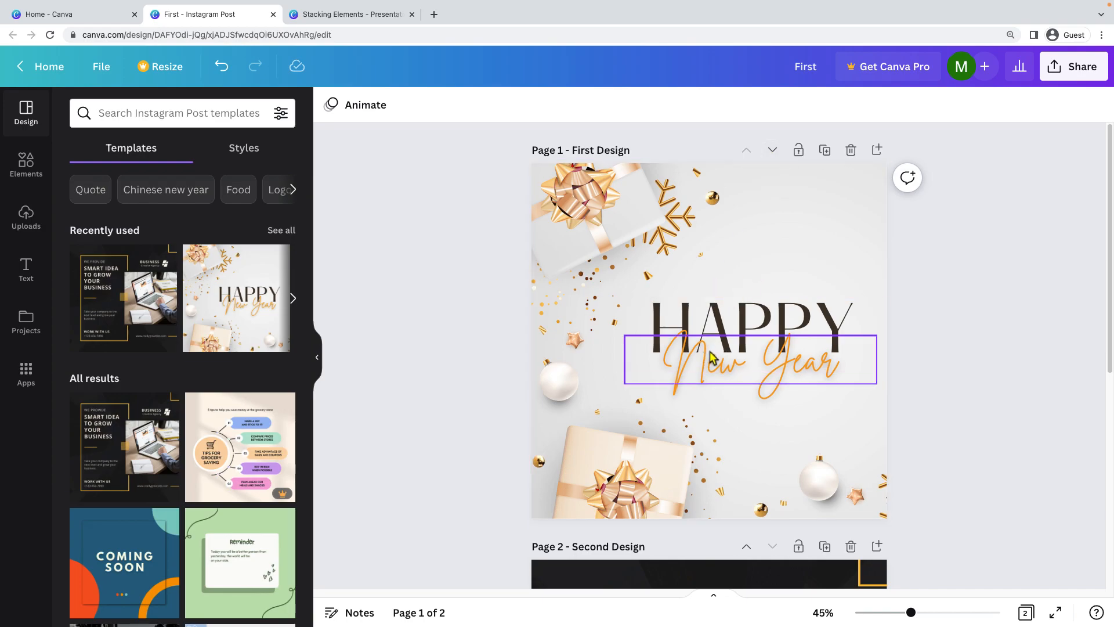
left_click(775, 153)
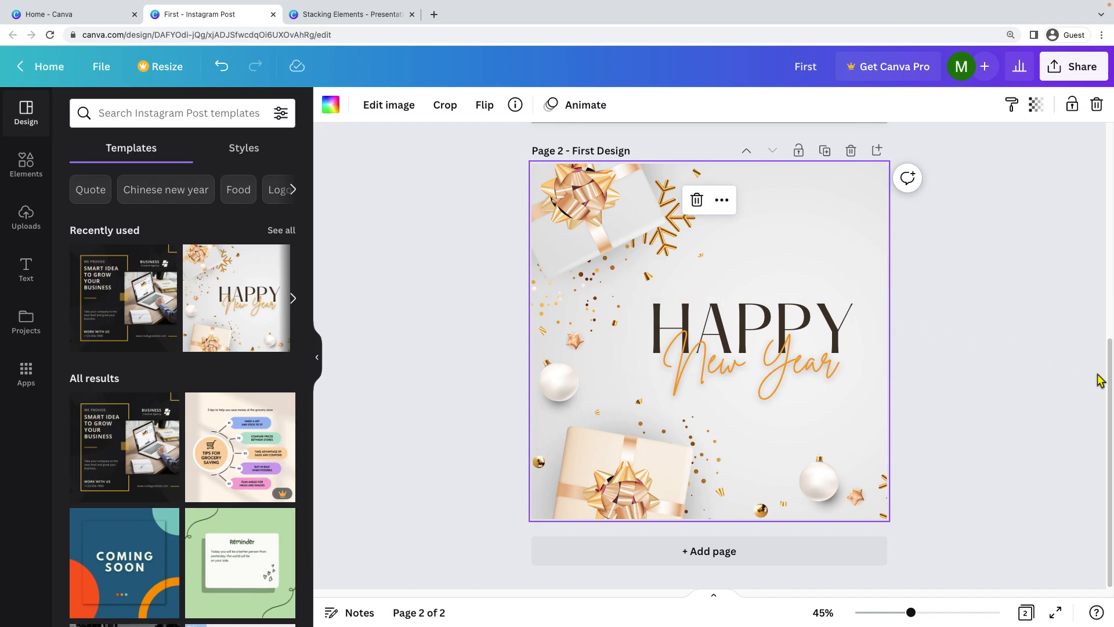
left_click_drag(1110, 375, 1101, 120)
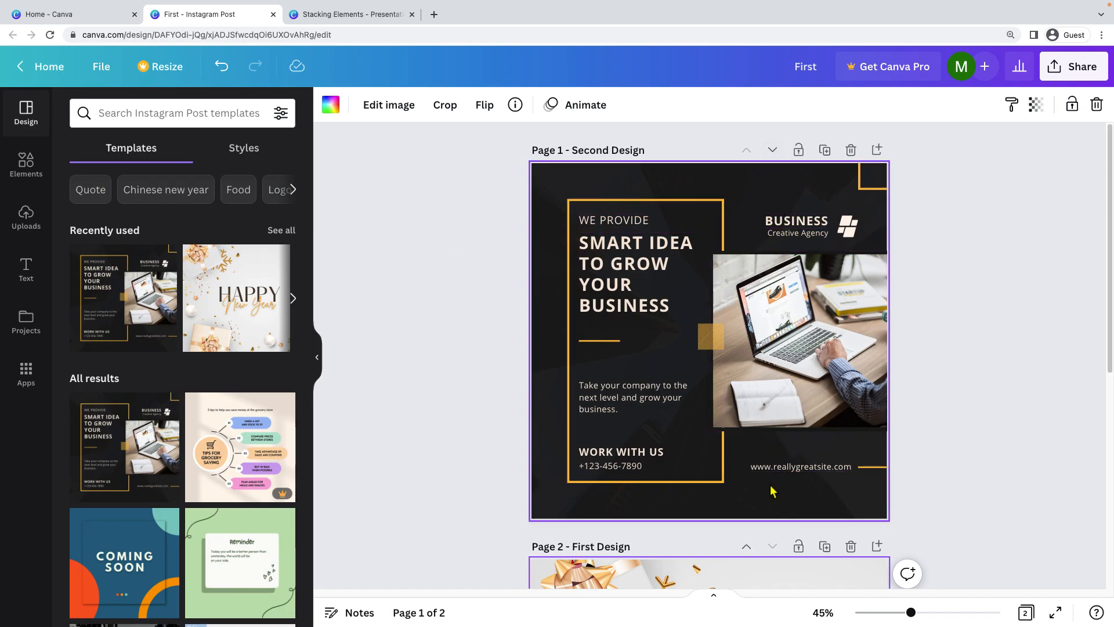
left_click(752, 551)
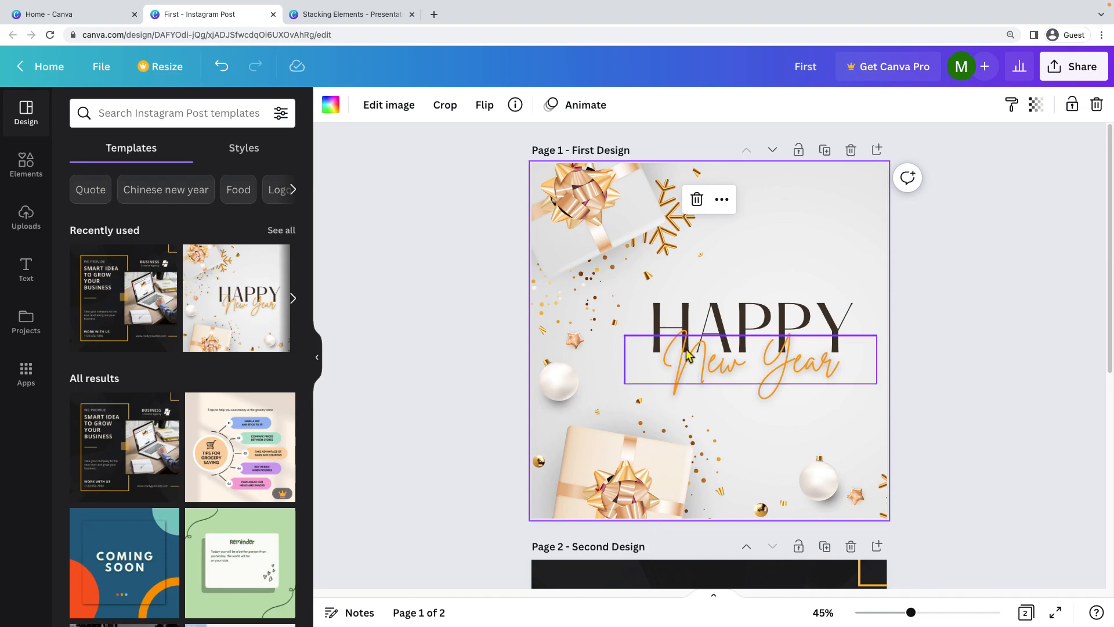
Lock the First Design page, and move it down one position and back up
left_click(799, 151)
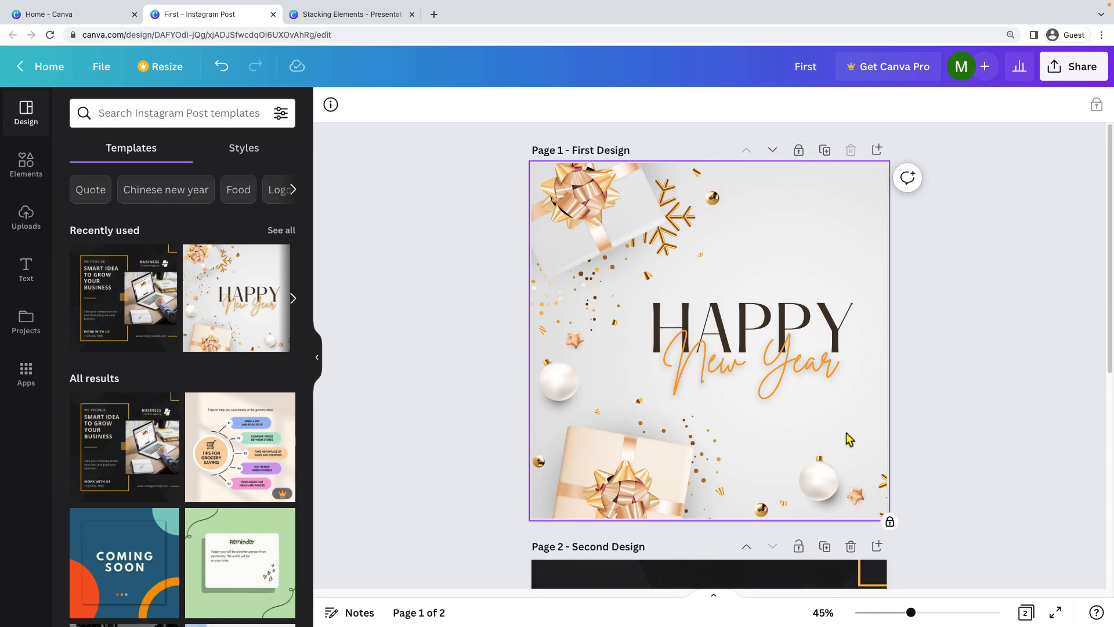
left_click(772, 151)
left_click(747, 152)
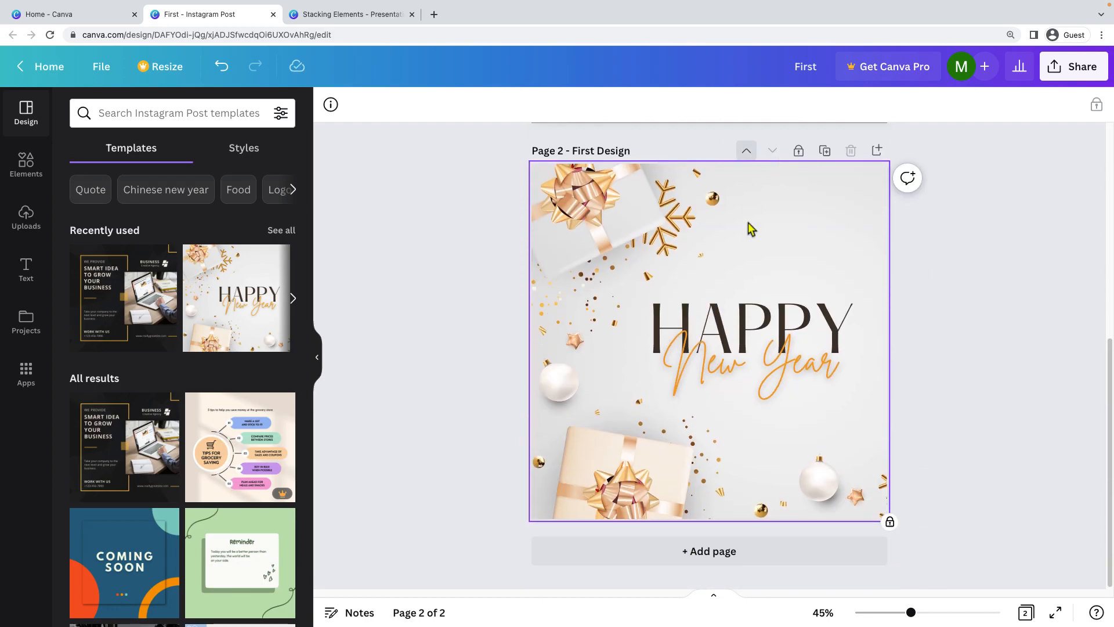
Try to move the text and the background elements on the locked First Design page
left_click(705, 322)
left_click(747, 383)
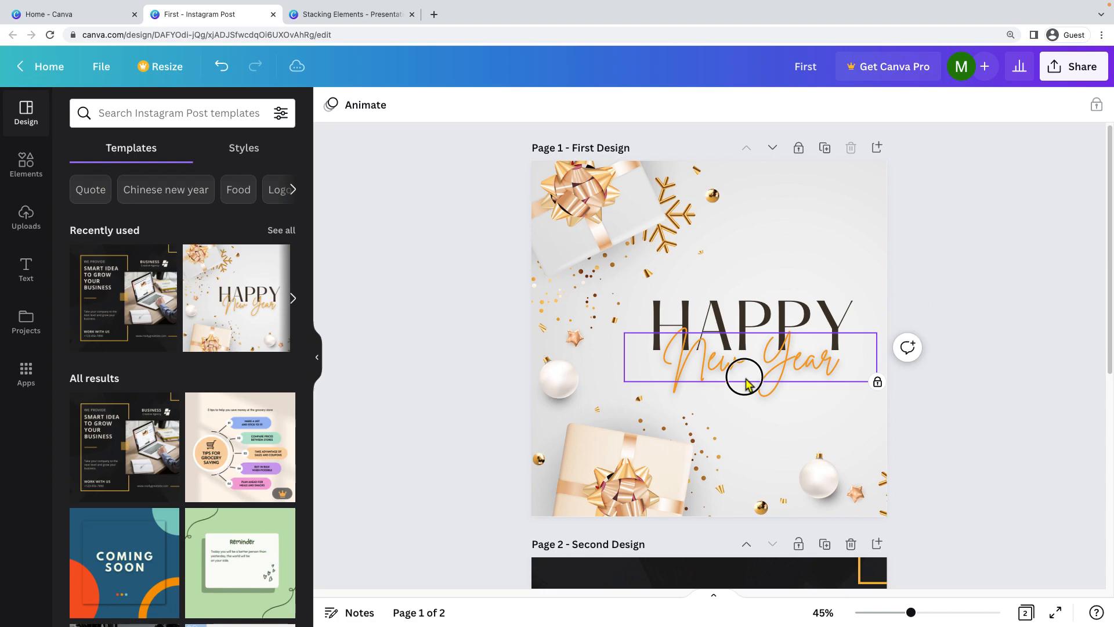
left_click_drag(639, 464, 670, 396)
left_click_drag(578, 241, 776, 273)
left_click_drag(642, 195, 714, 273)
left_click(872, 351)
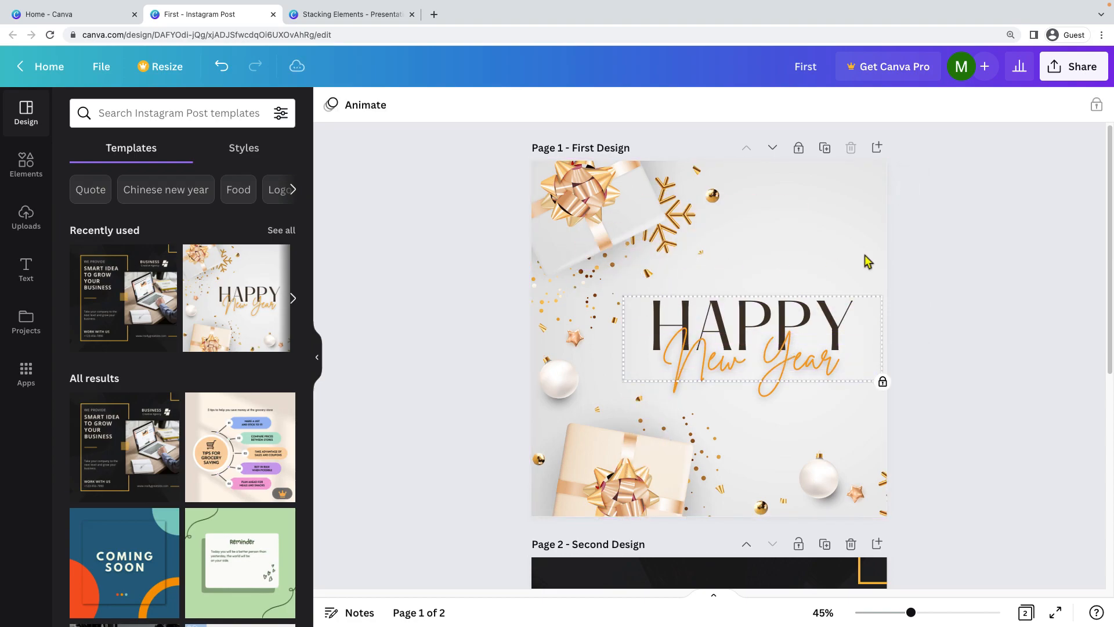
left_click_drag(867, 261, 728, 196)
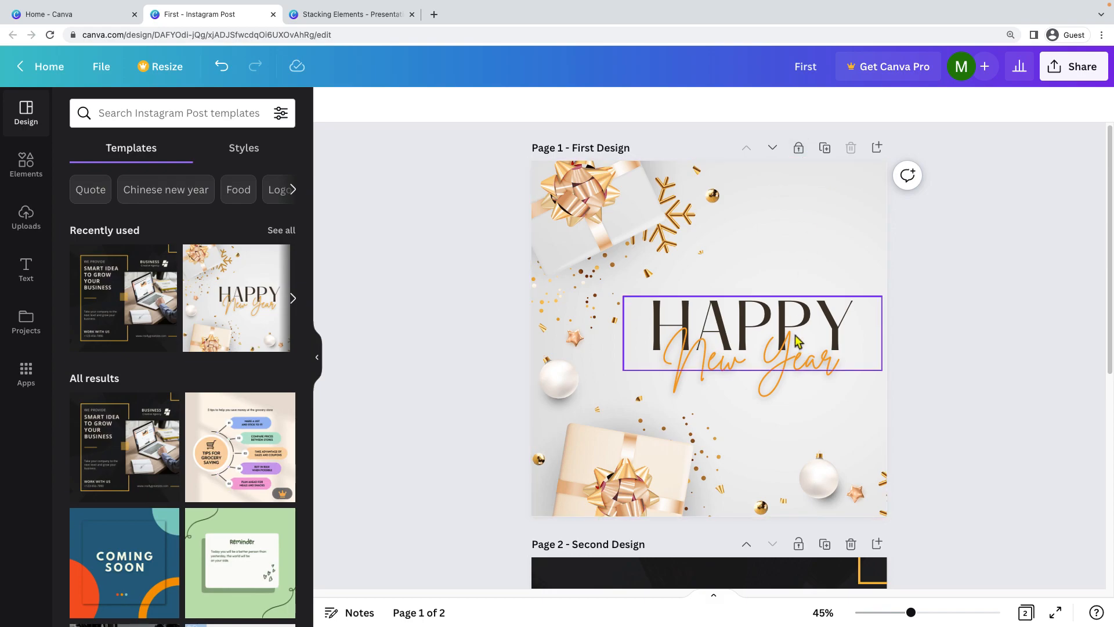
left_click(780, 322)
Lock the Second Design page
scroll(930, 371, "down", 6)
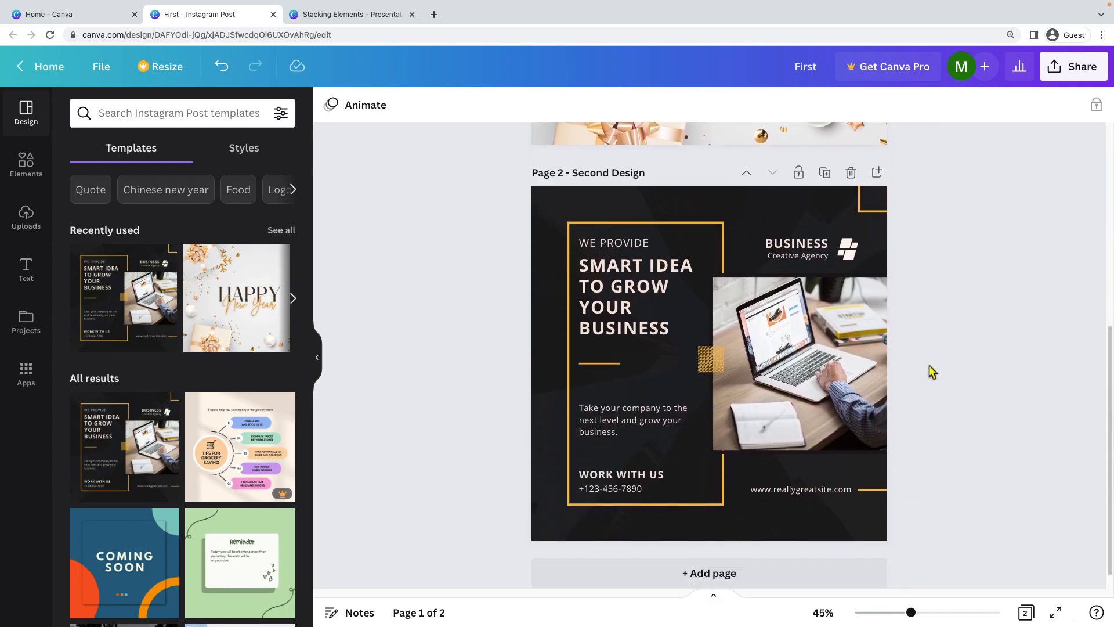
mouse_move(671, 293)
left_mouse_down()
mouse_move(712, 294)
mouse_move(679, 294)
left_mouse_up()
left_click_drag(610, 297, 603, 297)
left_click(798, 168)
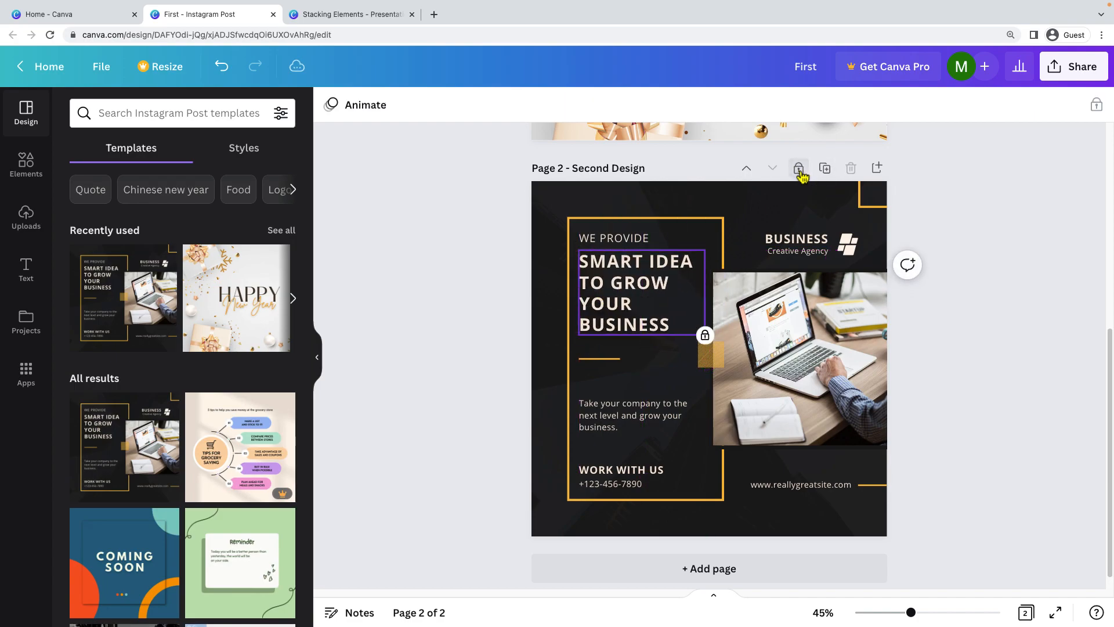
Try to move the text, frame and photo on the locked Second Design page, and unlock the page
left_click_drag(775, 336, 775, 337)
left_click_drag(585, 415, 650, 420)
left_click_drag(880, 408, 767, 257)
left_click(772, 252)
left_click(686, 299)
mouse_move(706, 336)
left_click(616, 359)
left_click(622, 404)
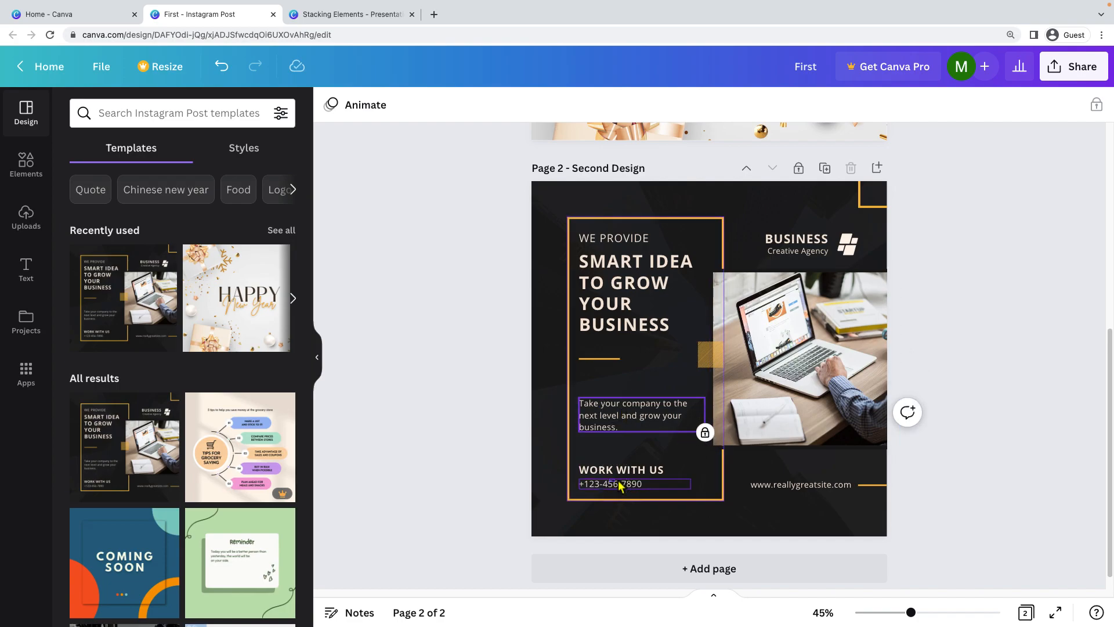
left_click(722, 495)
left_click(794, 415)
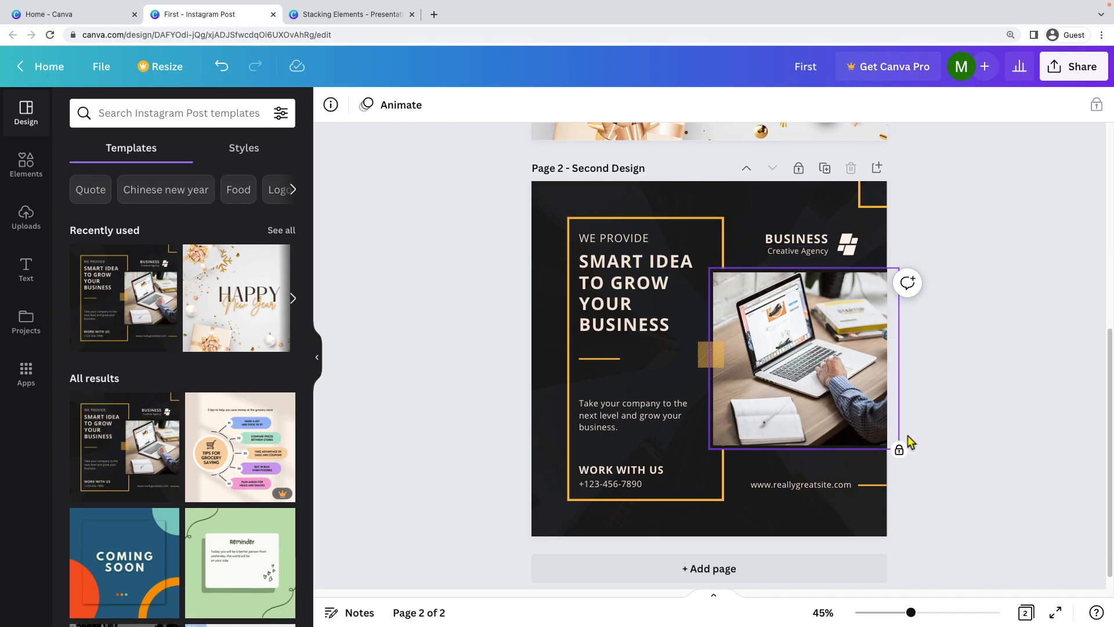
left_click(930, 421)
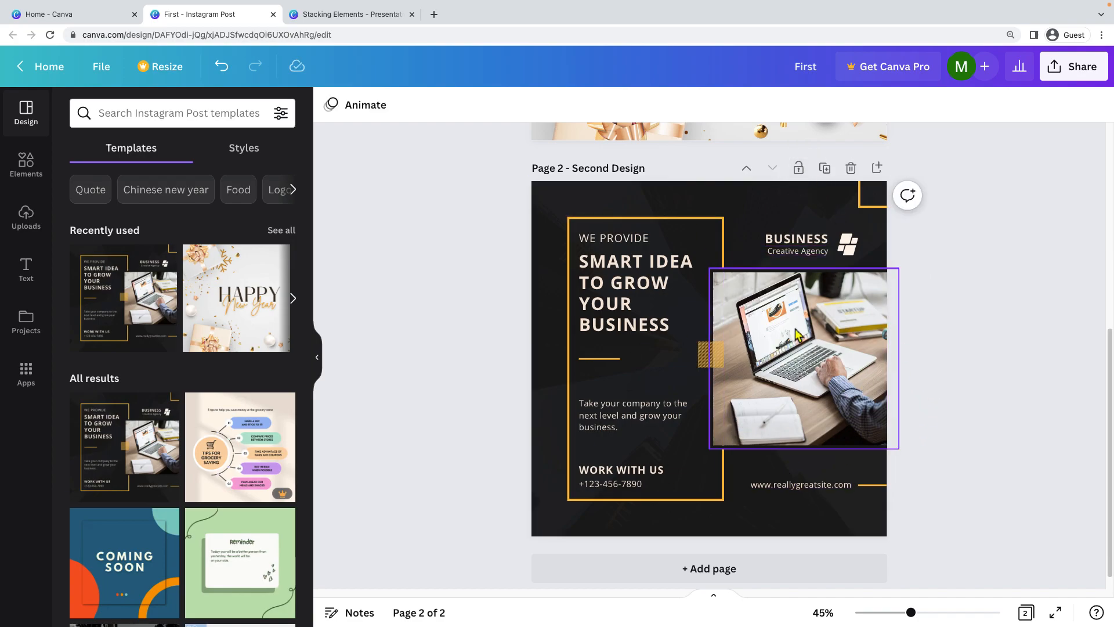
Lock only the laptop photo on the Second Design page and test whether the heading can still be edited
left_click(795, 346)
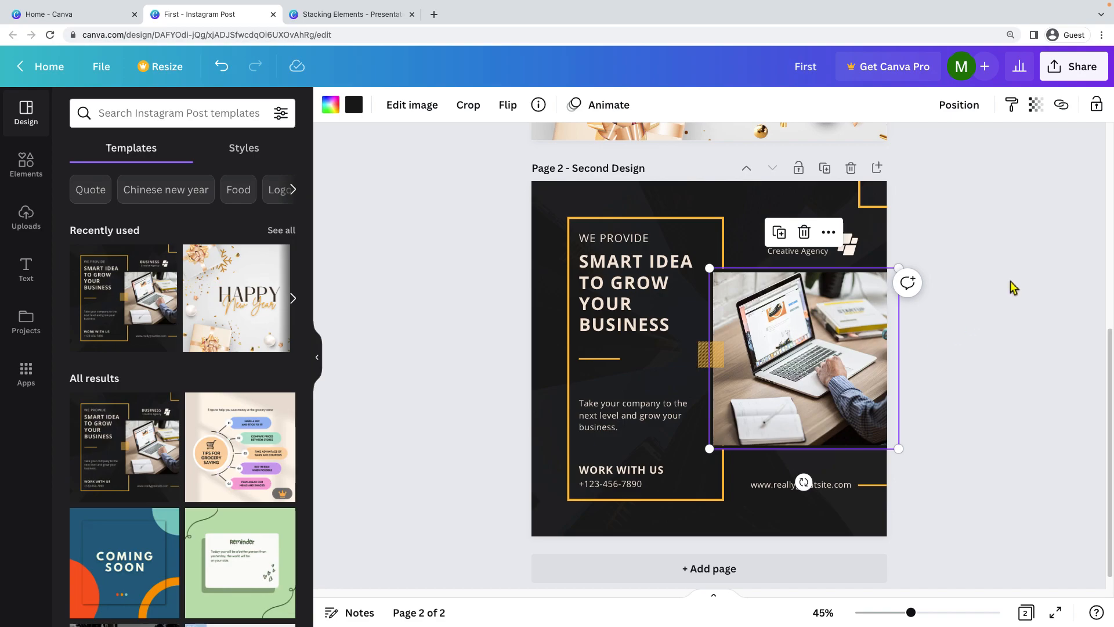
left_click(1096, 105)
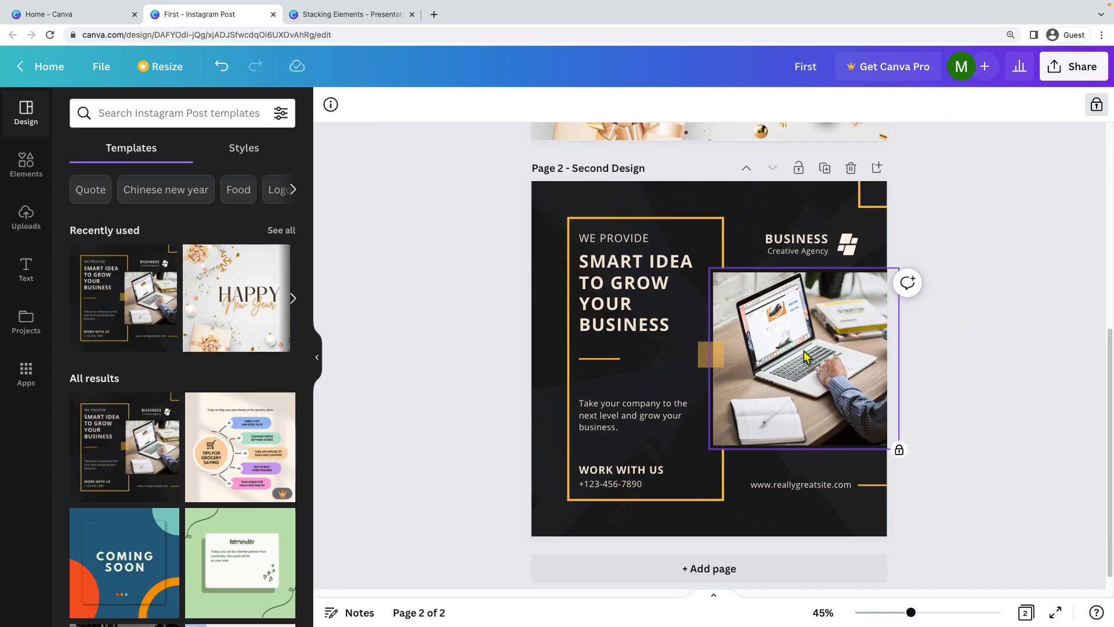
left_click_drag(635, 264, 639, 267)
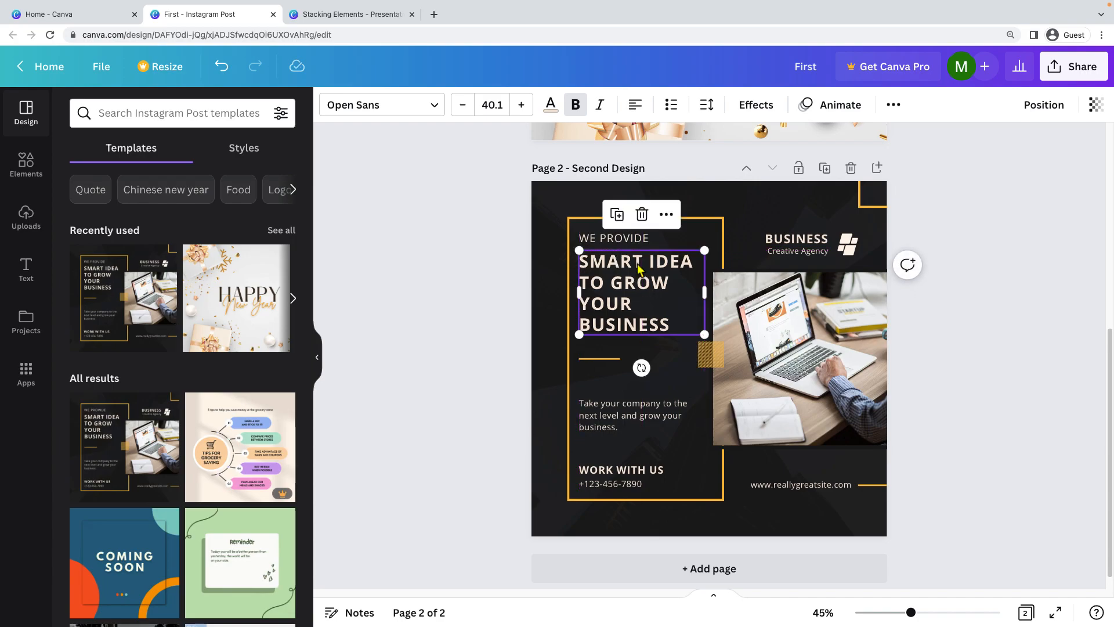
Unlock the laptop photo on the Second Design page and deselect it
left_click(812, 279)
left_click(1100, 106)
left_click(985, 390)
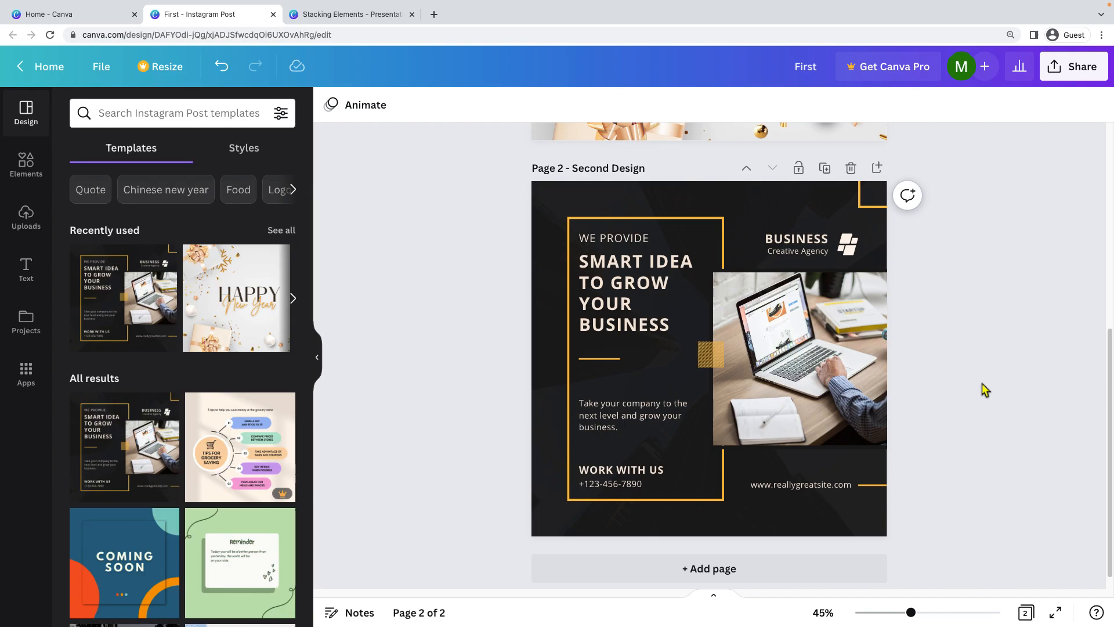
Duplicate the First Design page and compare the copy with the original
scroll(830, 418, "up", 5)
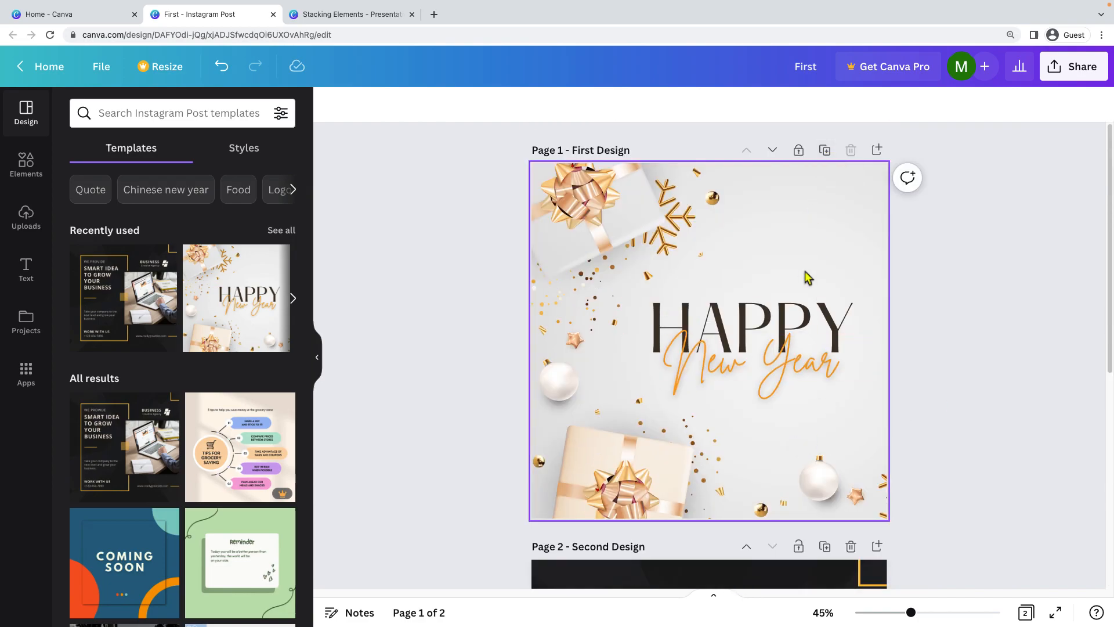
left_click(827, 154)
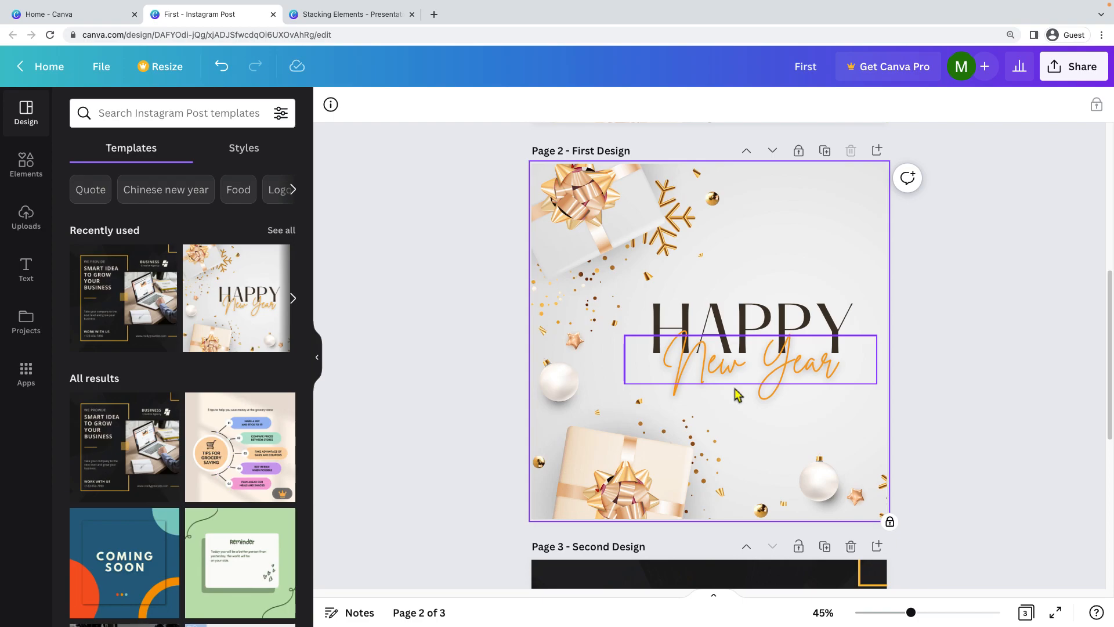
scroll(737, 395, "down", 3)
scroll(737, 386, "up", 9)
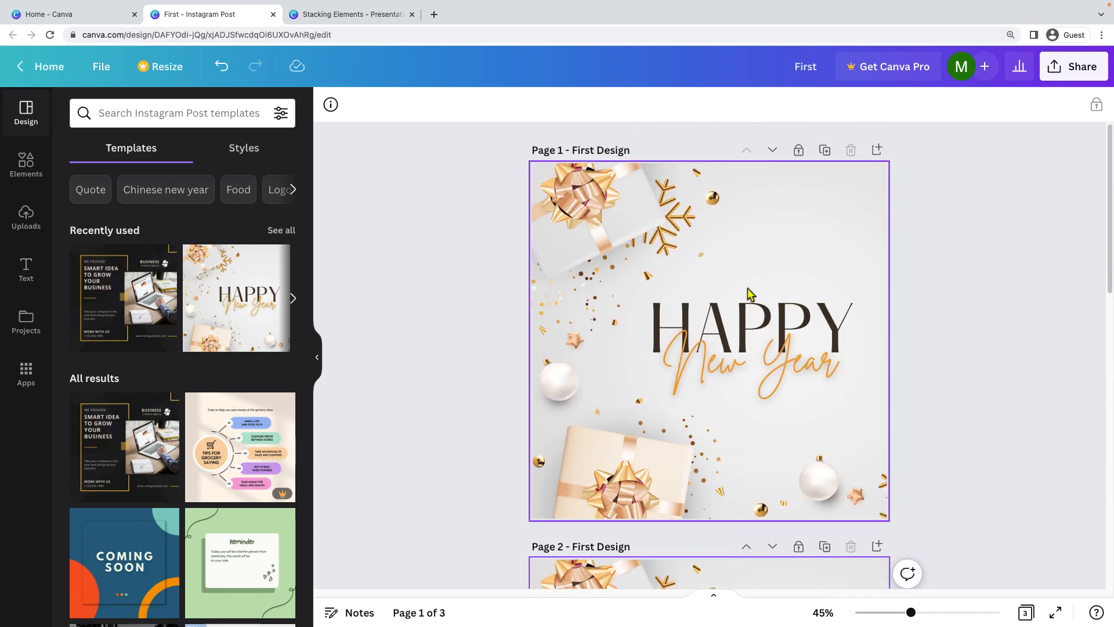
scroll(748, 293, "down", 5)
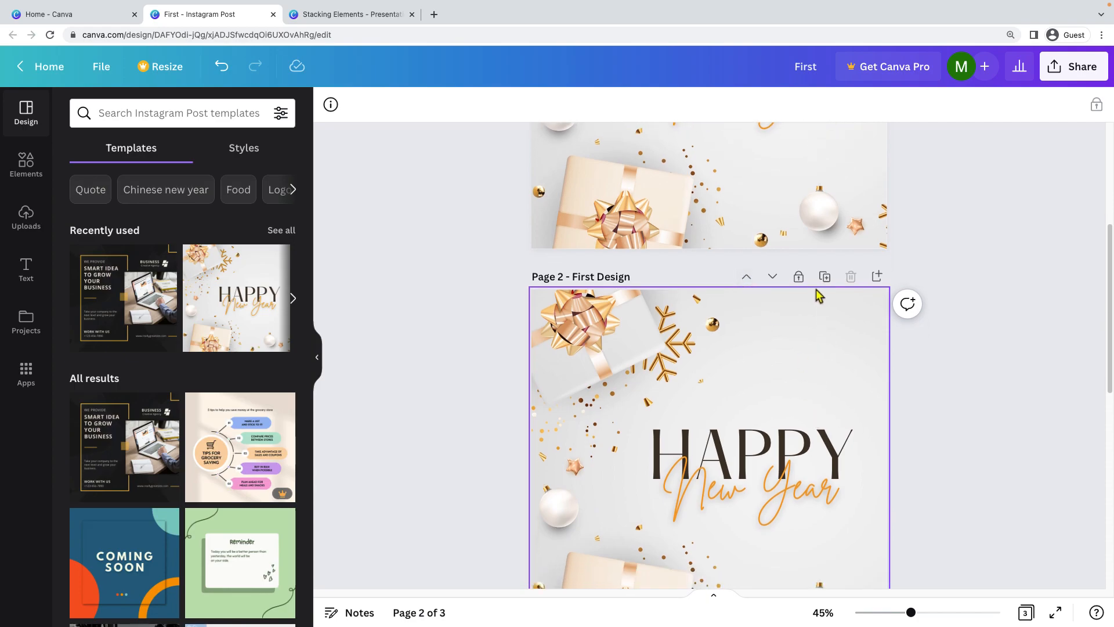
Unlock the duplicated First Design page and move its New Year text slightly down and to the right
scroll(793, 356, "down", 2)
left_click(793, 355)
left_click(771, 392)
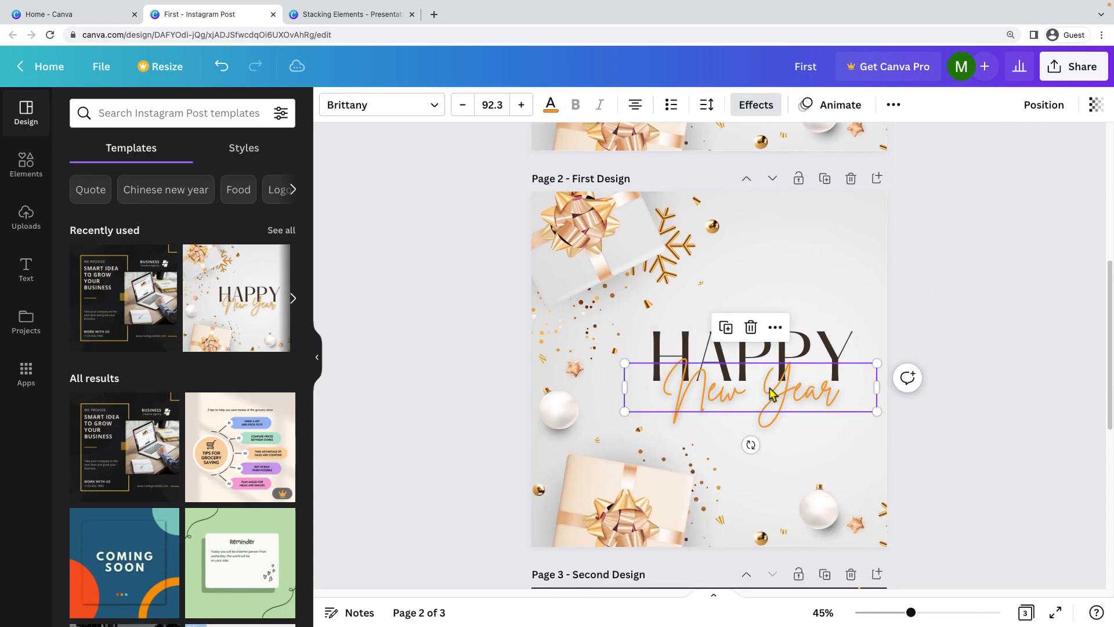
left_click_drag(786, 392, 819, 406)
left_click(963, 486)
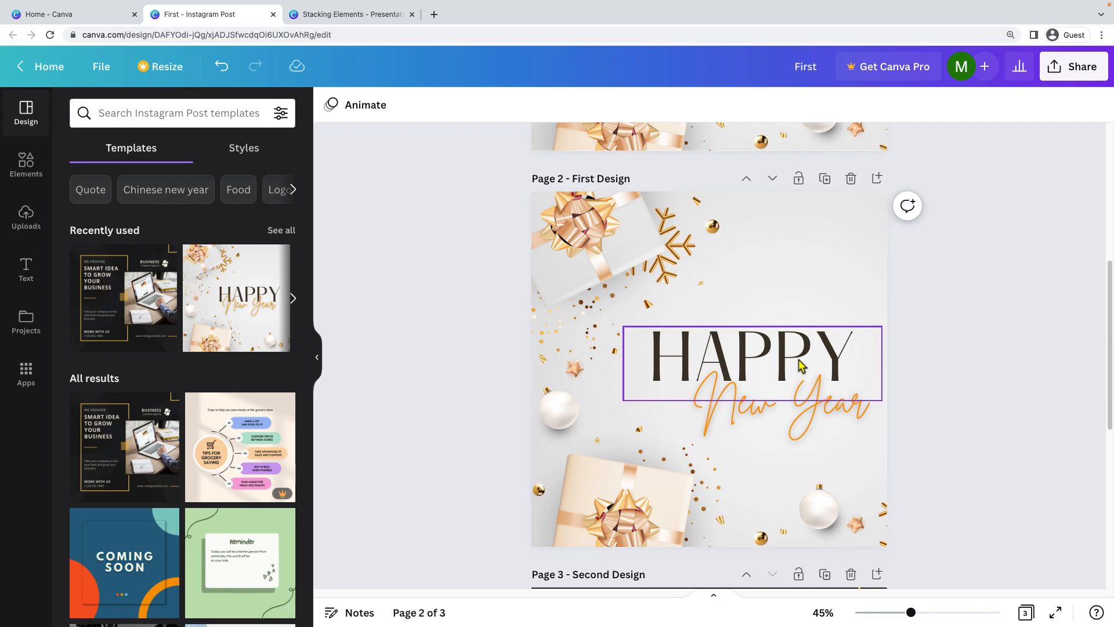
Delete the Second Design page and the duplicated First Design page, keeping the original locked First Design page
scroll(799, 364, "down", 5)
scroll(798, 368, "up", 10)
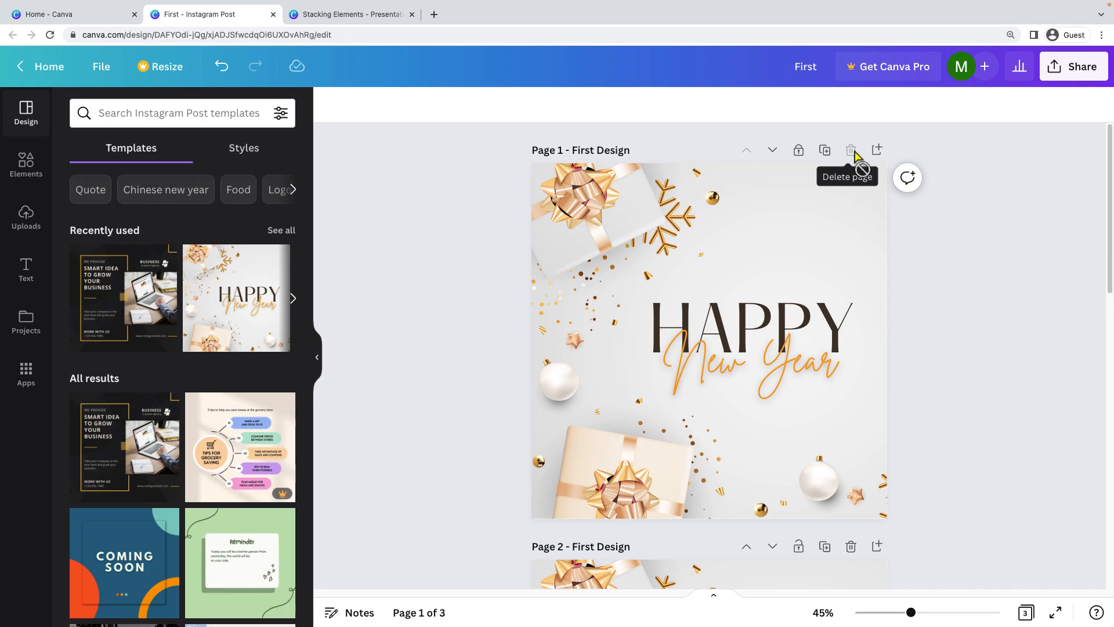
scroll(841, 415, "down", 4)
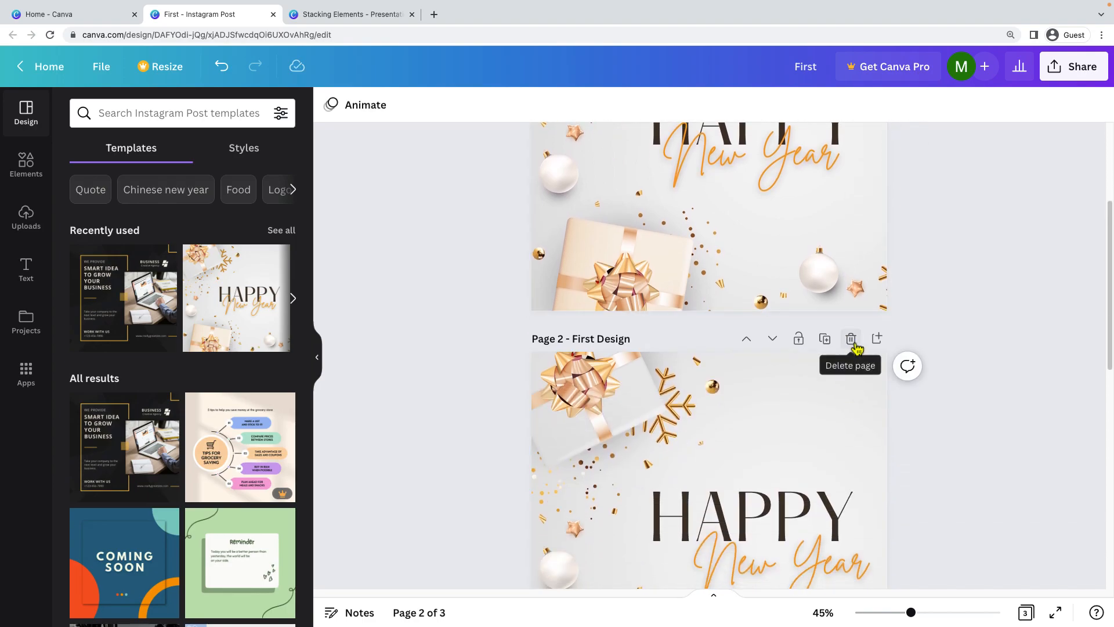
left_click(853, 342)
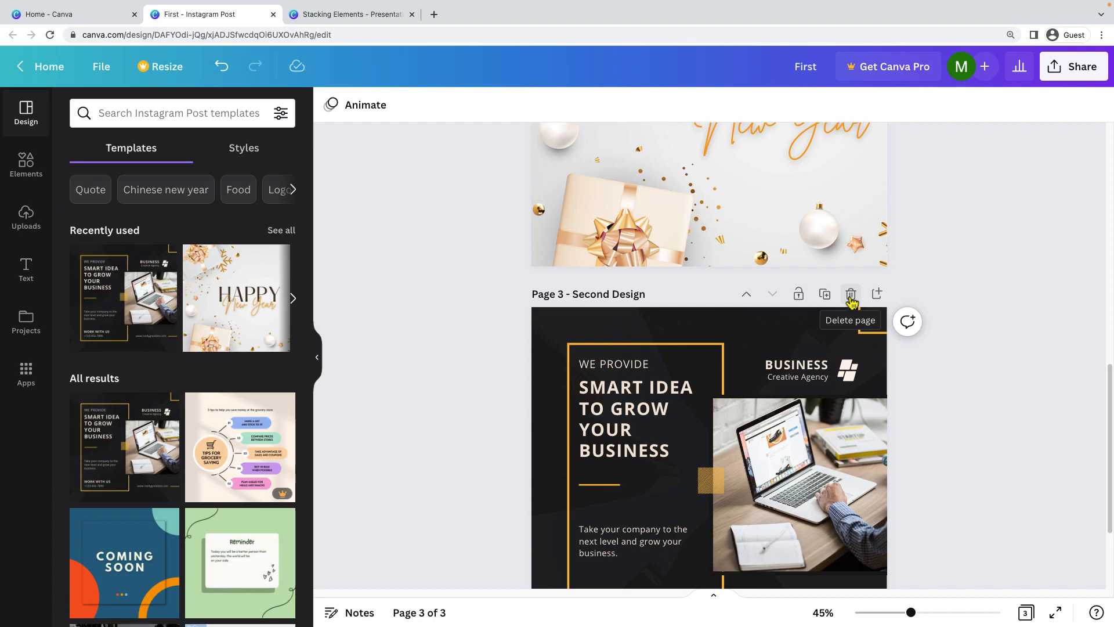
left_click(851, 295)
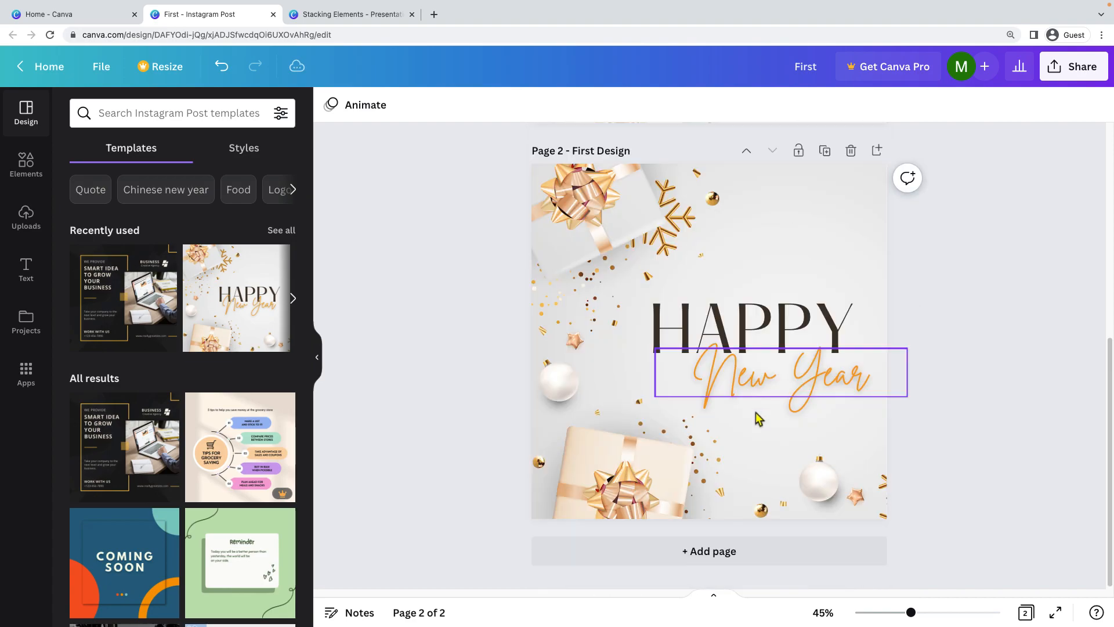
left_click(850, 150)
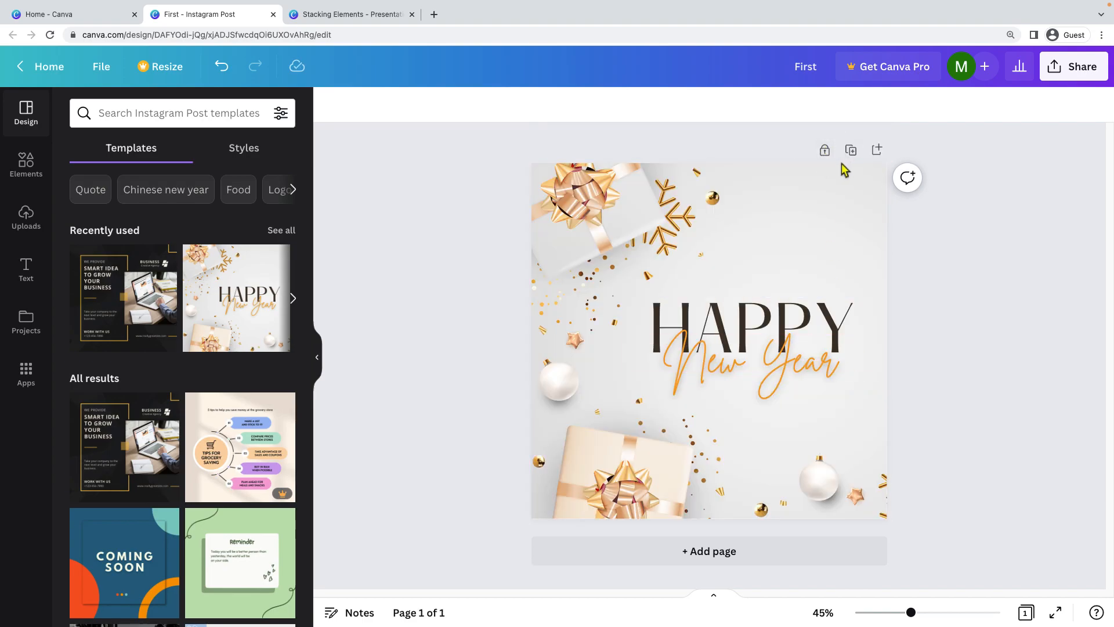
Add three blank pages: one after the First Design page, one at the end, and another directly after First Design
left_click(877, 151)
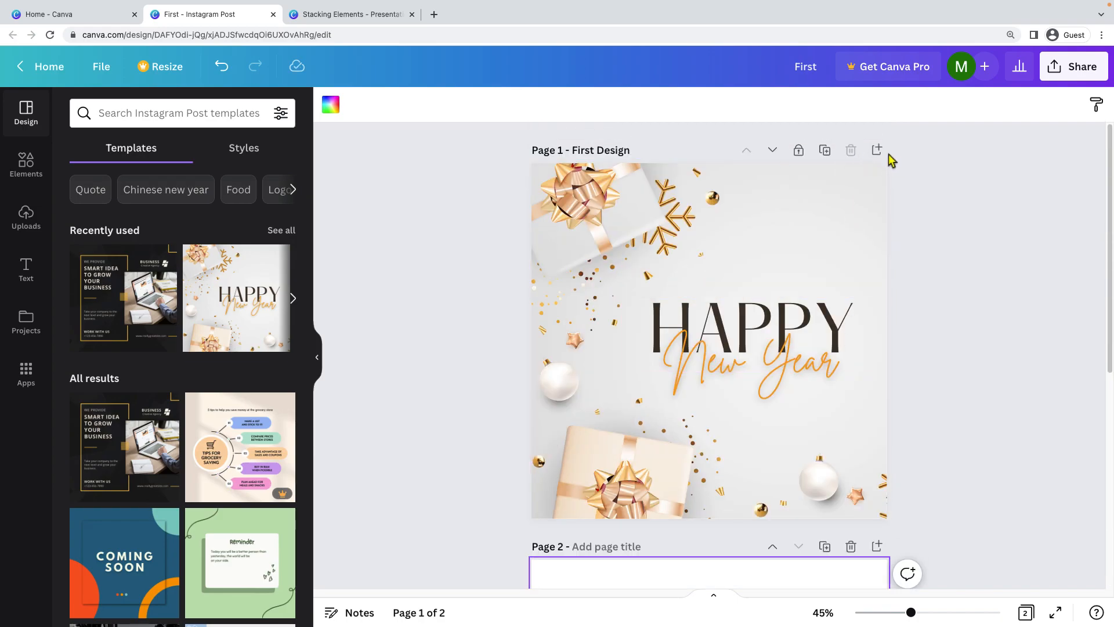
scroll(867, 319, "down", 5)
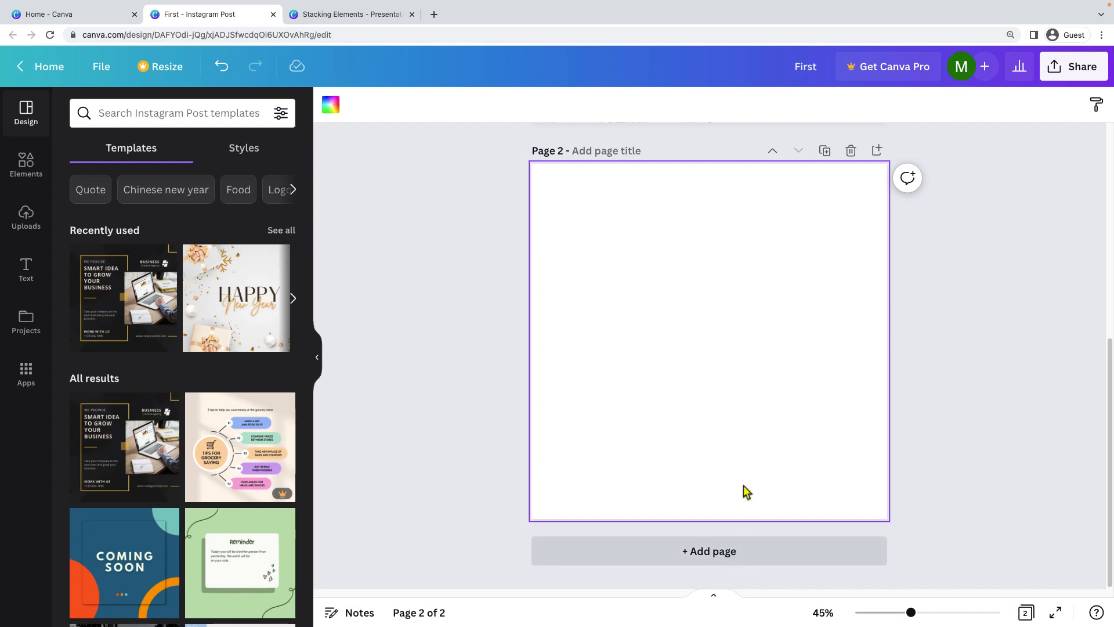
left_click(741, 553)
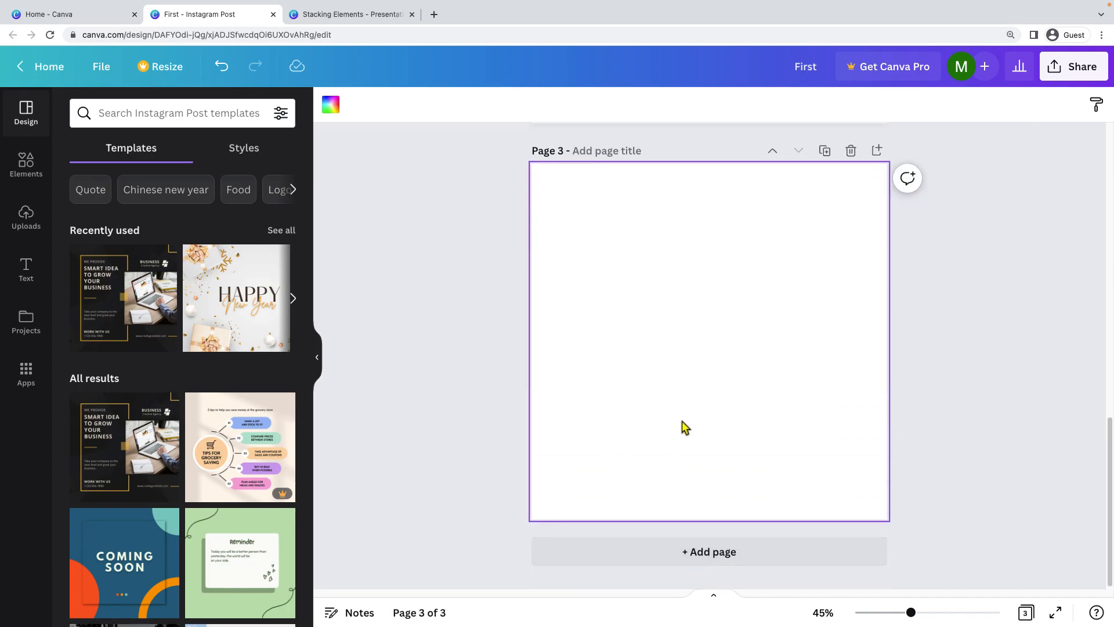
scroll(681, 421, "up", 13)
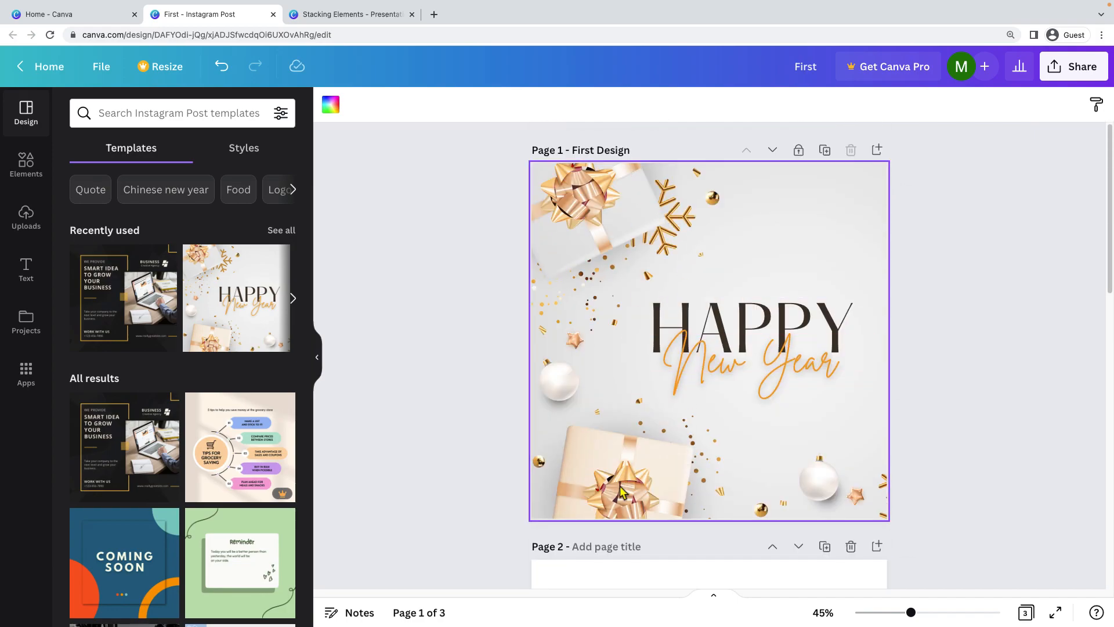
left_click(876, 149)
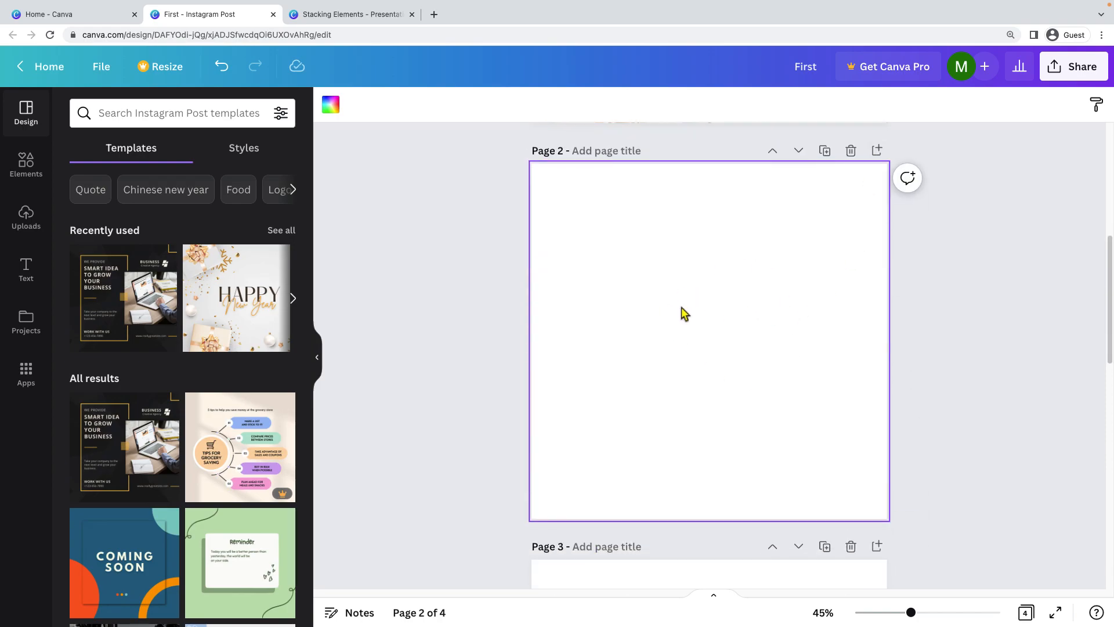
Post the comment "add year also in this design" on the First Design page
left_click(915, 184)
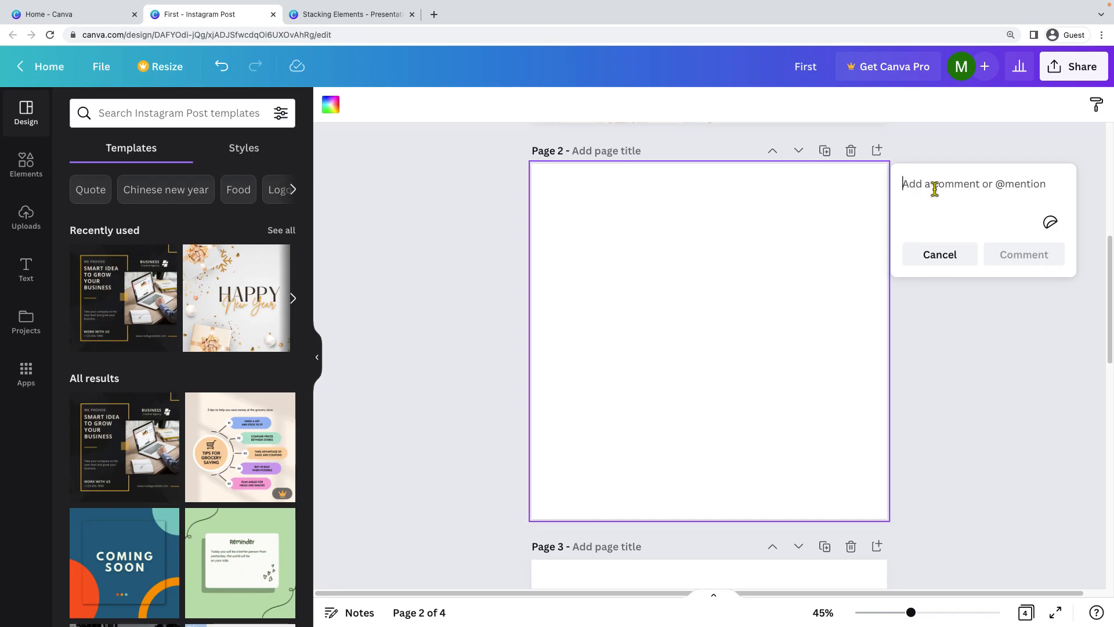
left_click(980, 350)
scroll(944, 279, "up", 5)
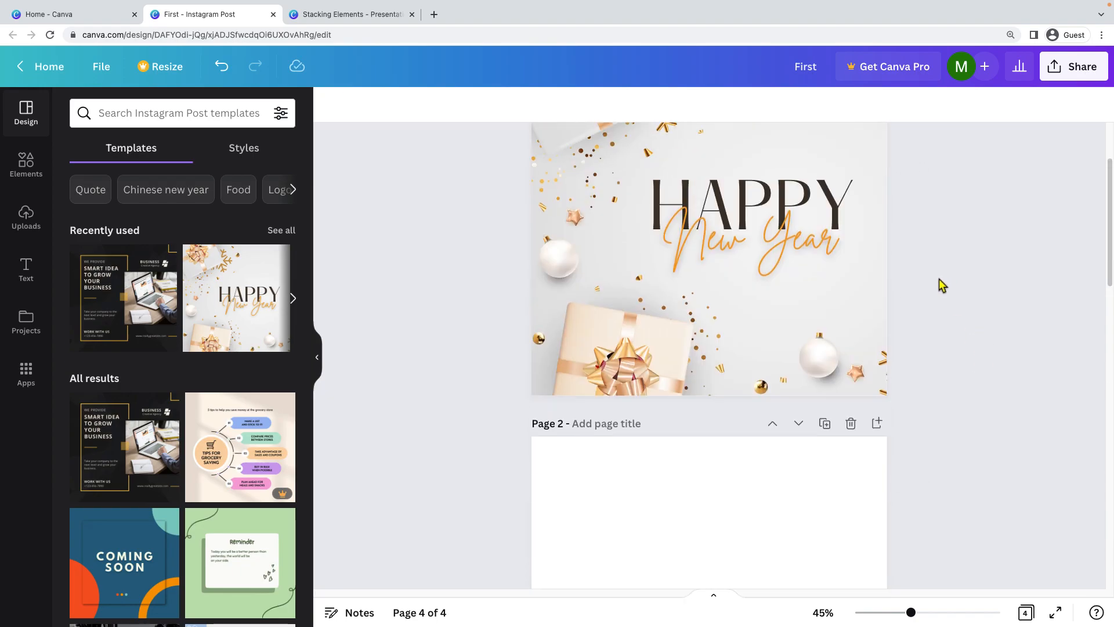
left_click(908, 179)
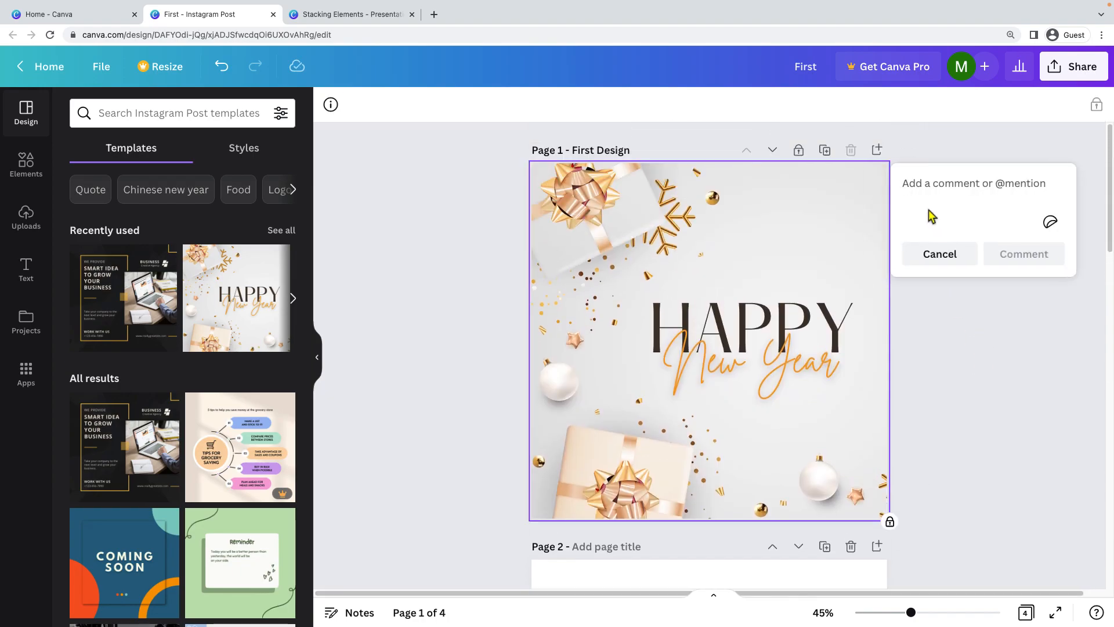
type("add year als")
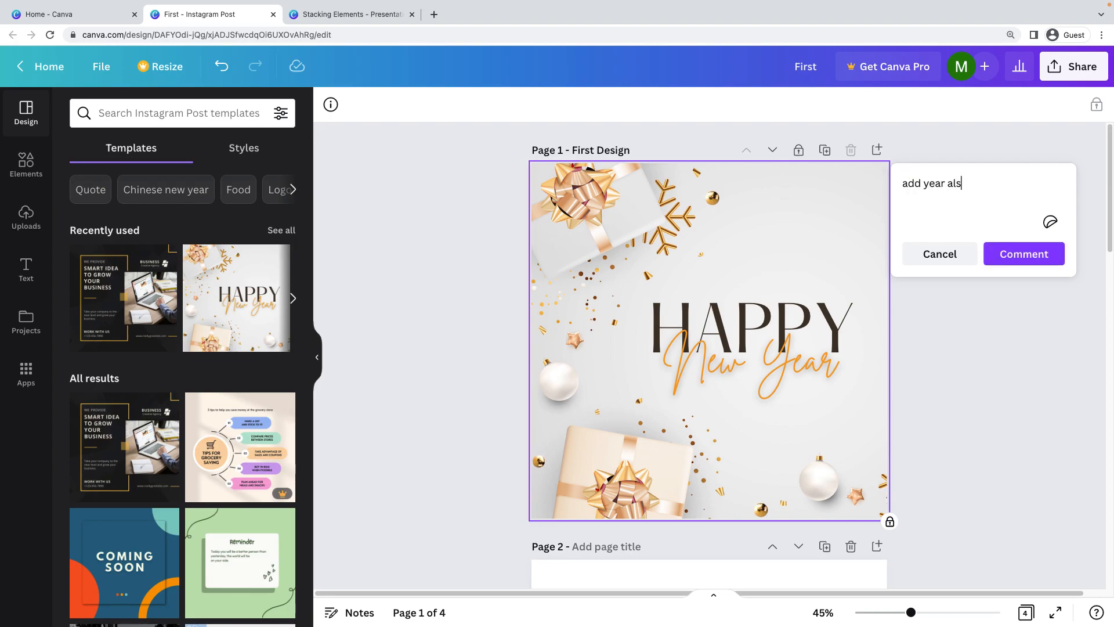
type("o in this design")
left_click(1033, 259)
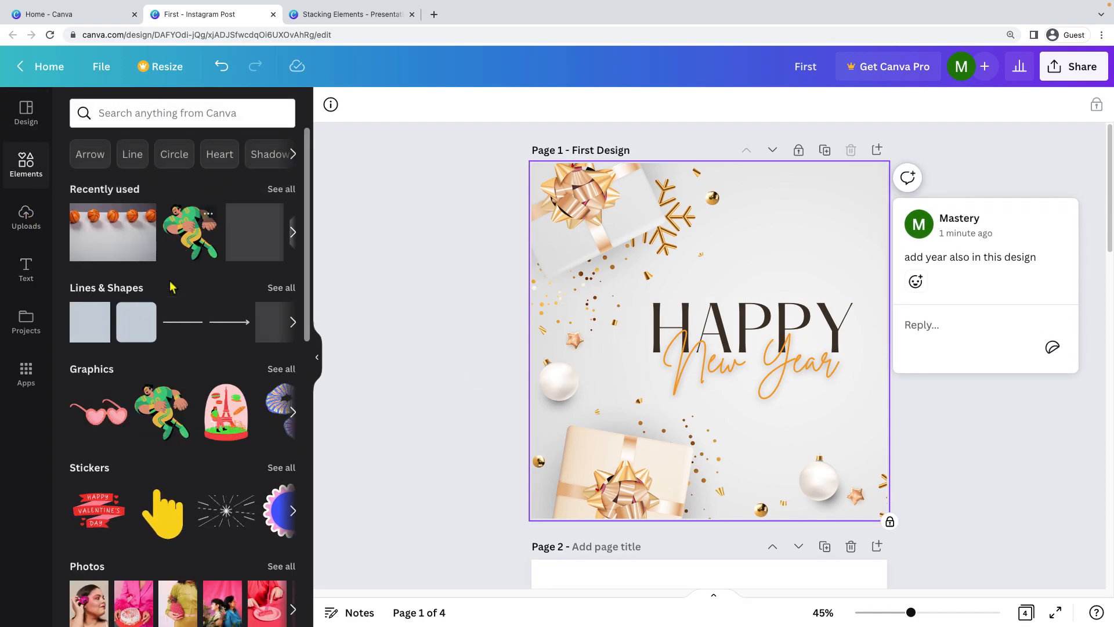
Search the design elements for 2023 and unlock the First Design page for editing
left_click(193, 113)
type("2023")
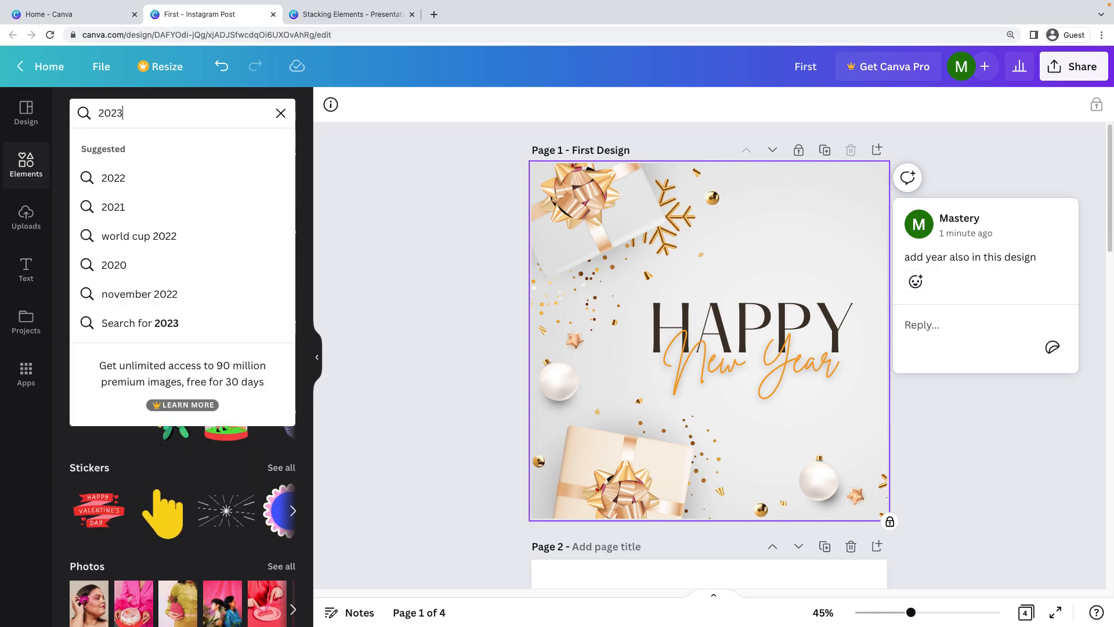
key("Return")
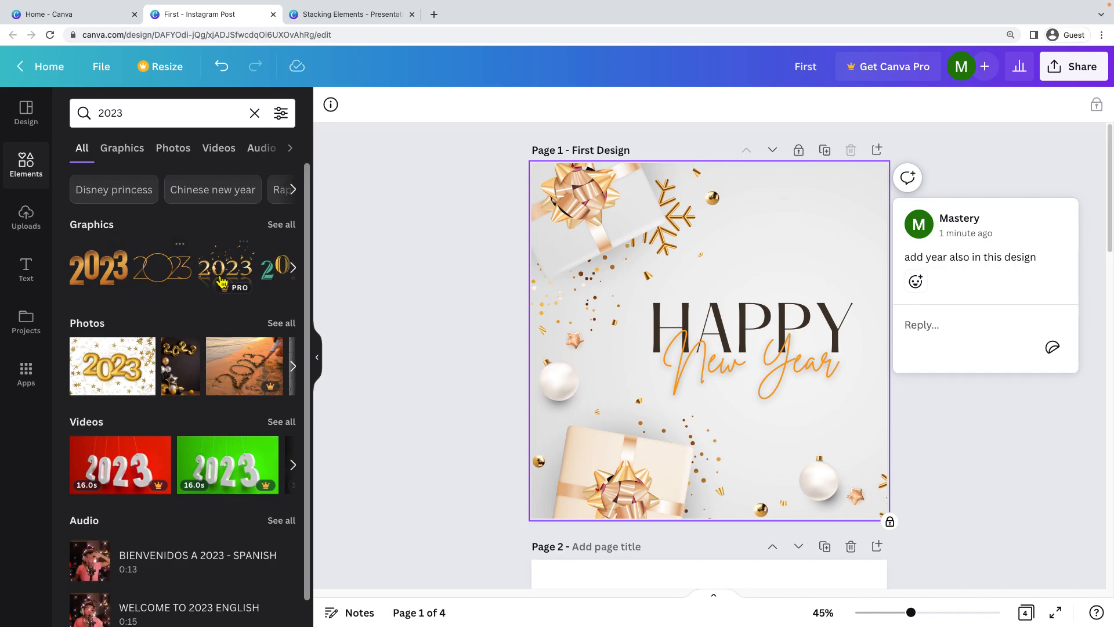
left_click(780, 361)
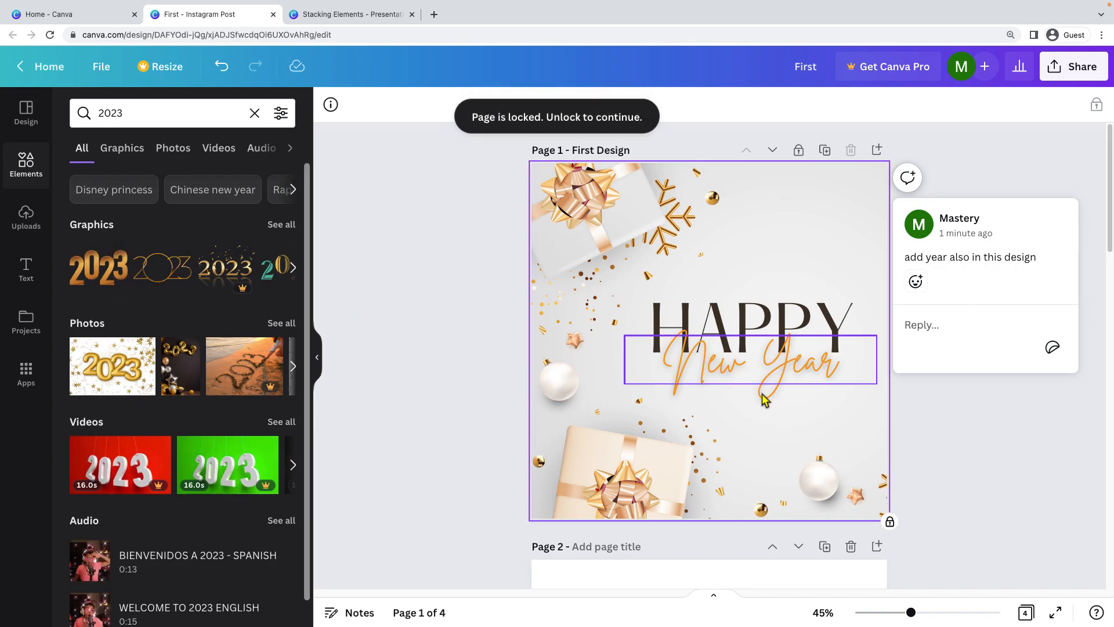
left_click(798, 158)
Add the bold gold 2023 graphic to the First Design page, place it below the New Year text and shrink it
left_click(100, 268)
left_click_drag(713, 325, 796, 400)
left_click_drag(858, 461, 824, 412)
left_click(994, 455)
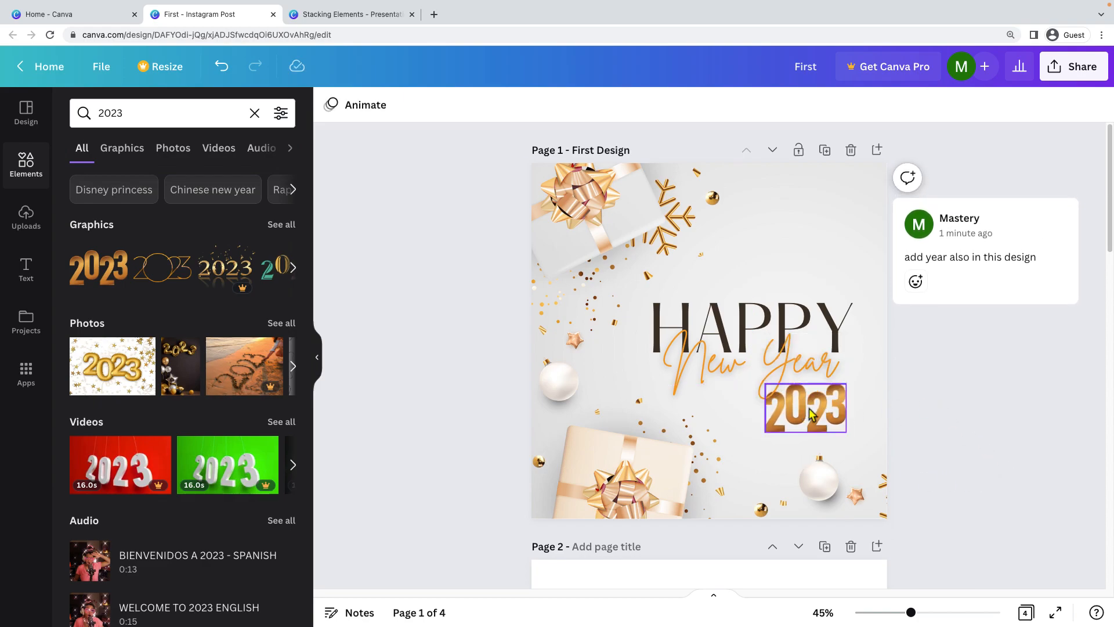
Open the comment about adding the year and post the reply "It's done"
left_click(963, 265)
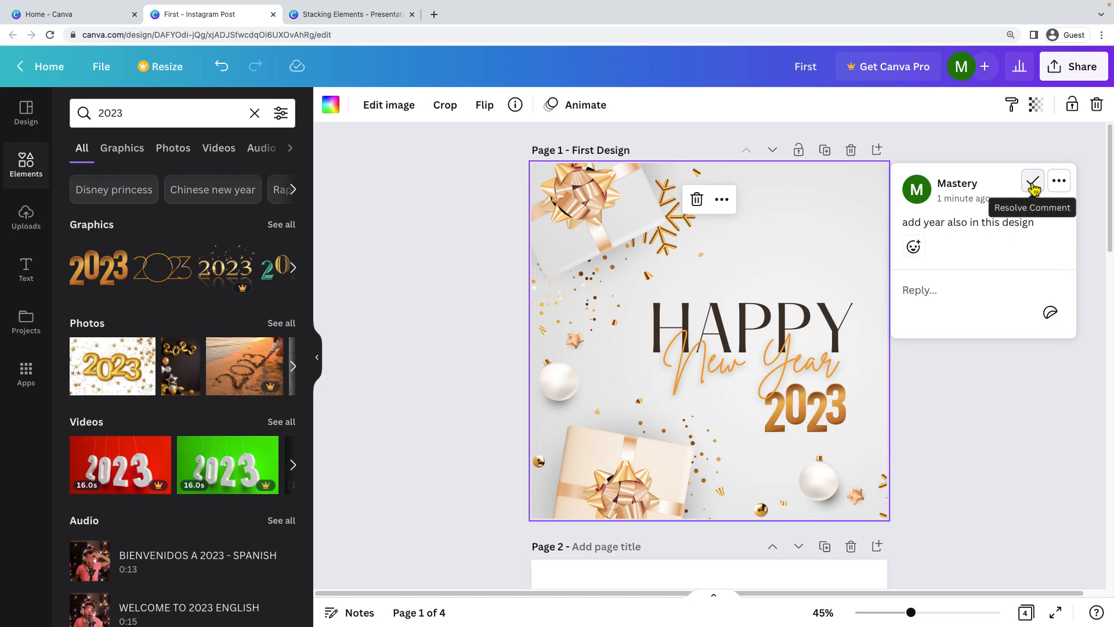
left_click(940, 291)
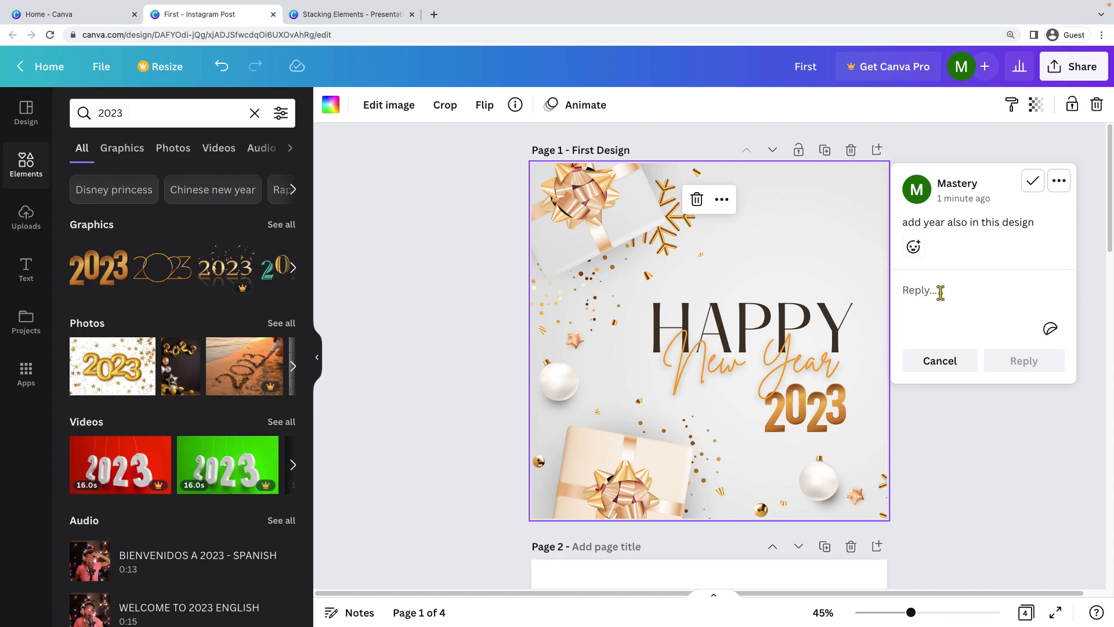
type("It's done")
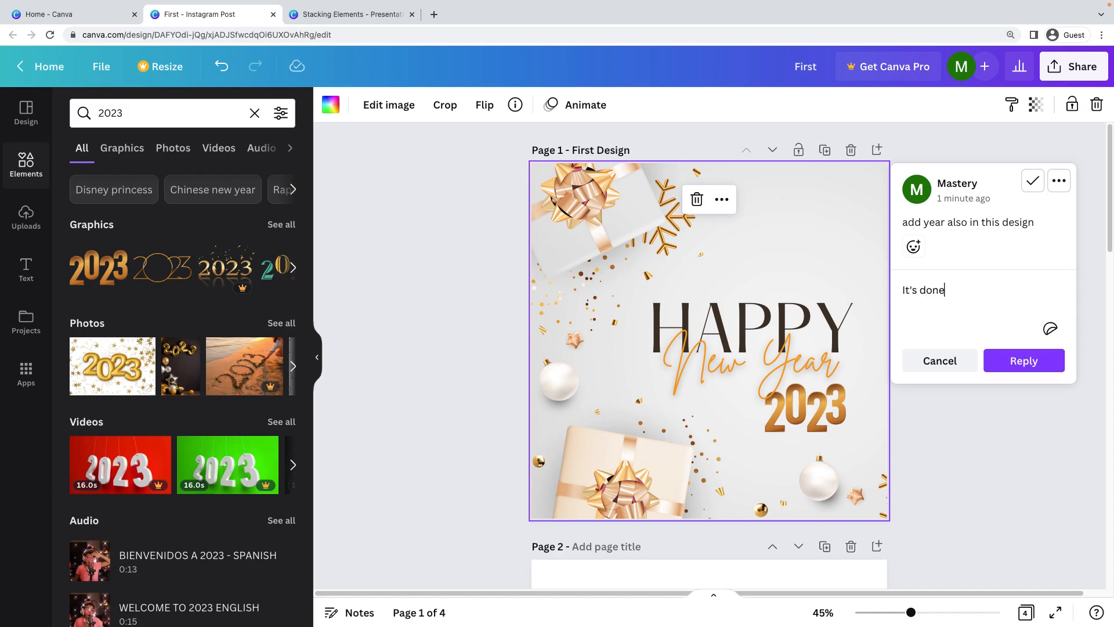
left_click(1009, 360)
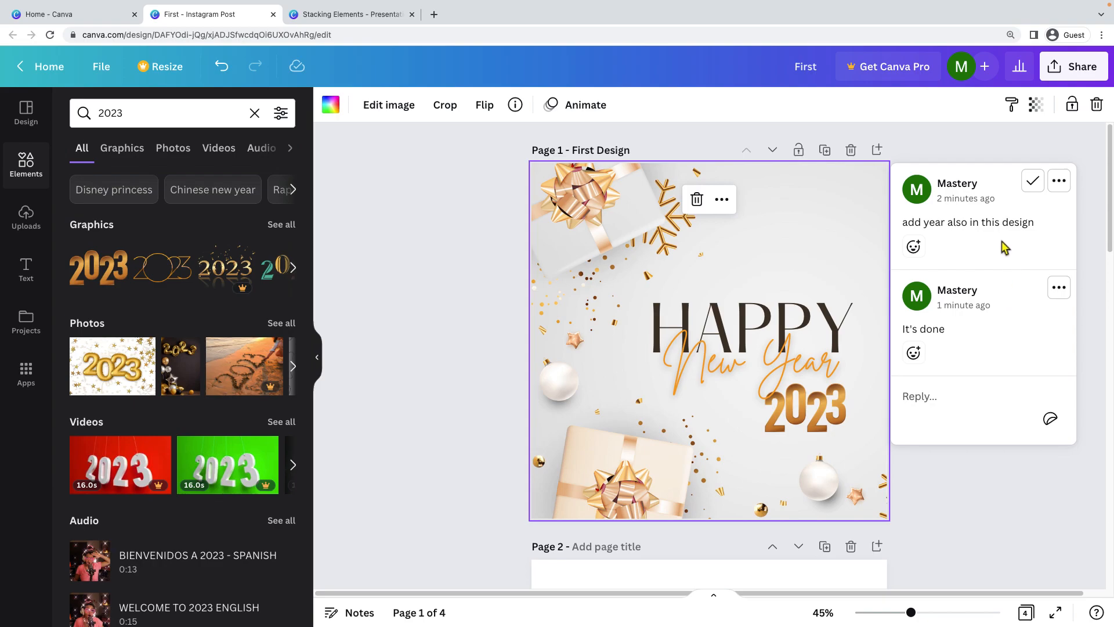
Check the edit and delete options of the reply, and mark the comment thread as resolved
left_click(1059, 288)
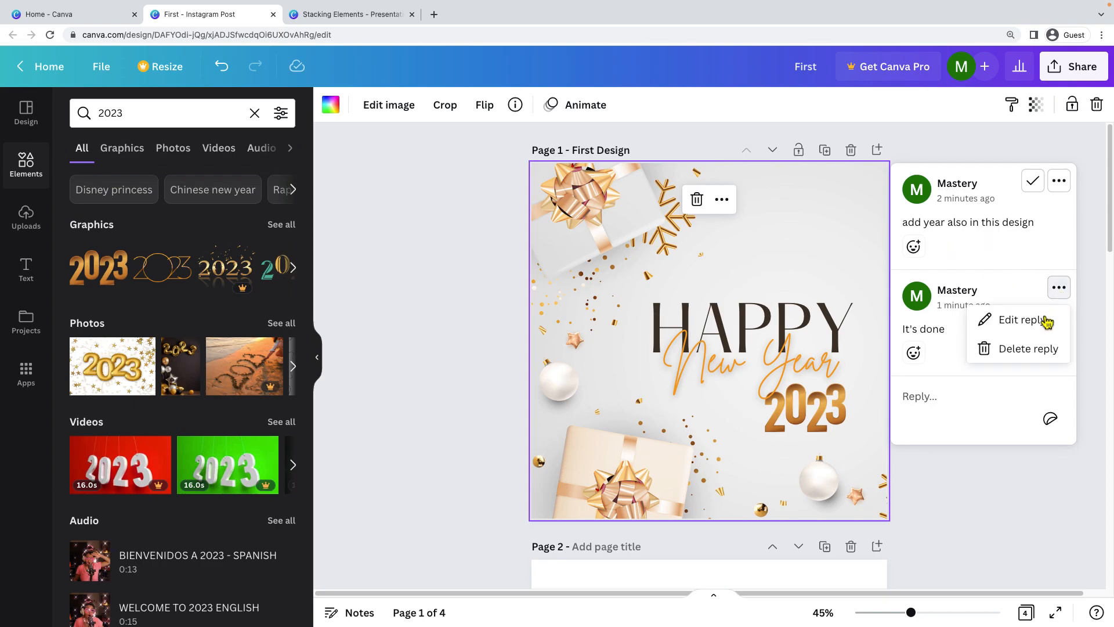
left_click(1059, 290)
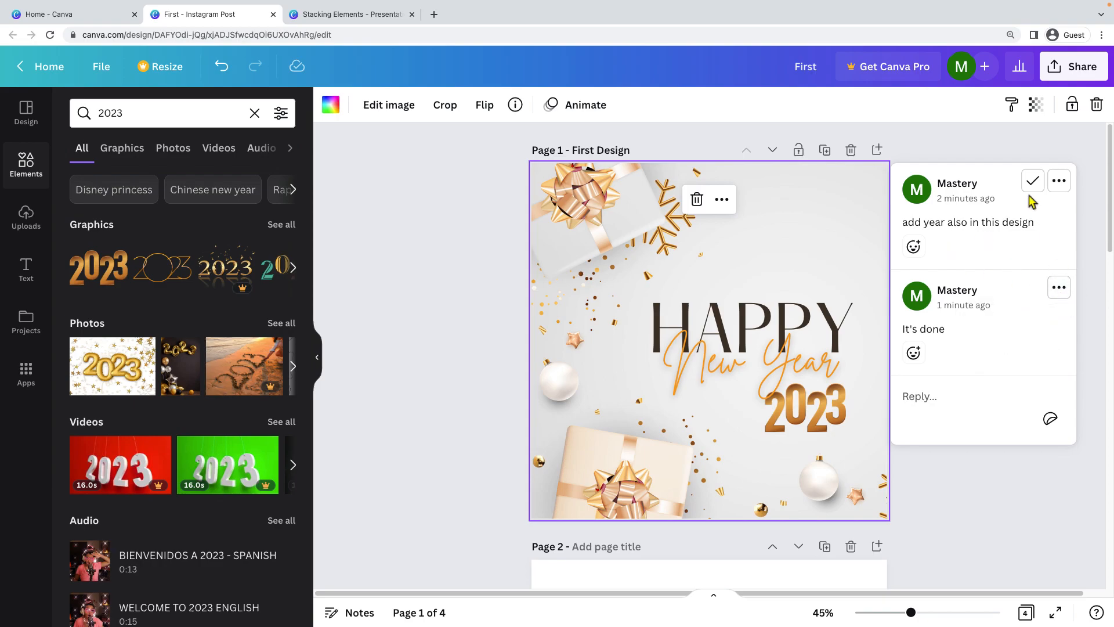
left_click(1032, 181)
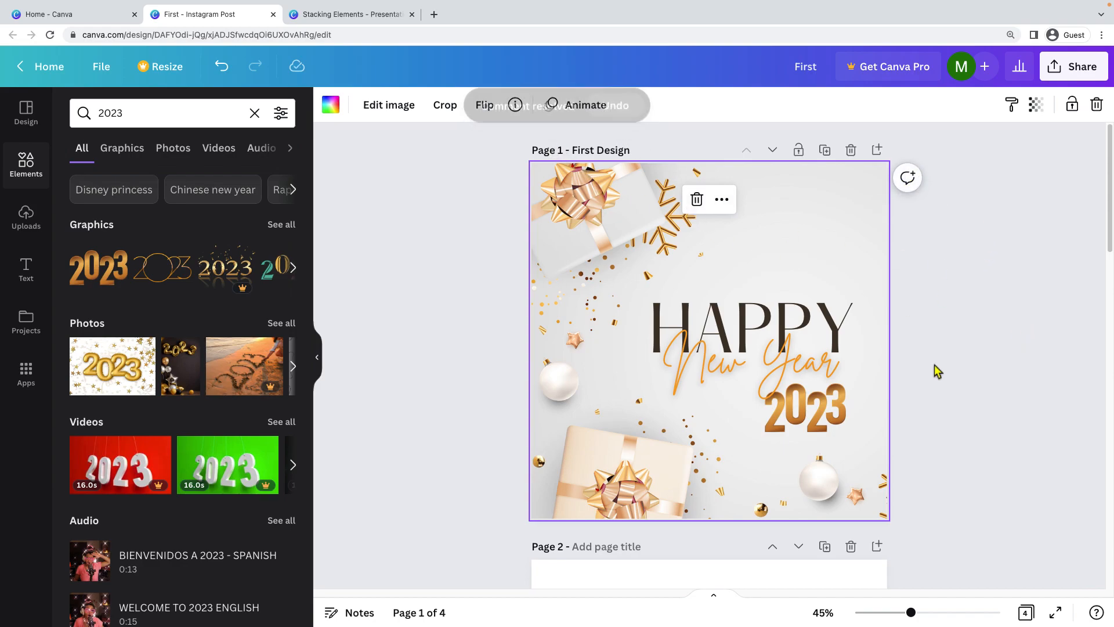
Add the presenter note "Hello" to the First Design page and deselect the page
left_click(335, 615)
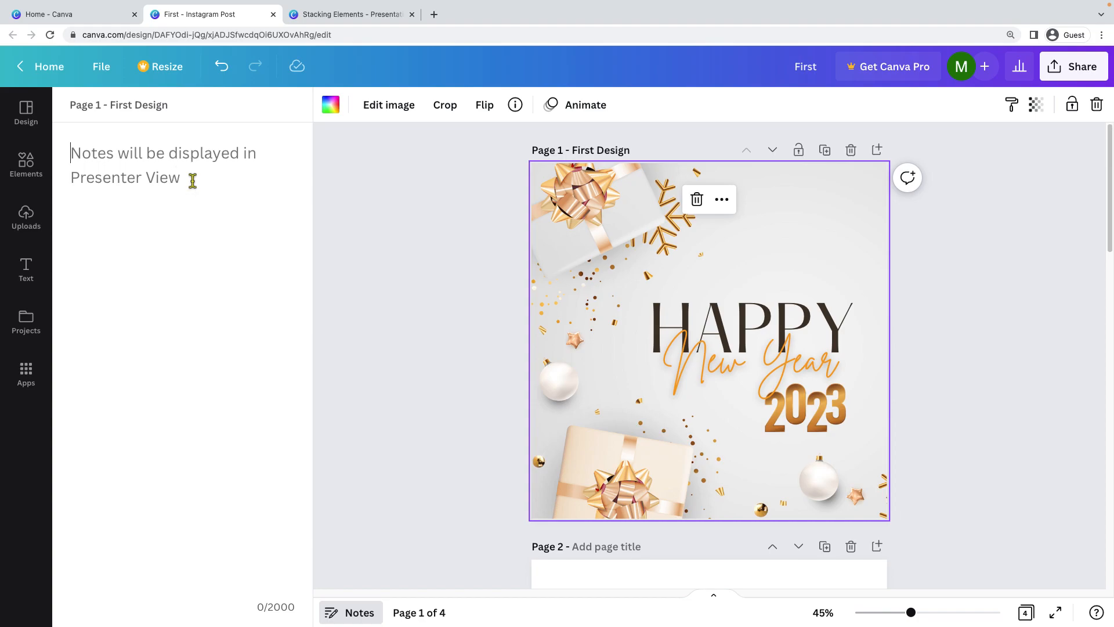
type("Hello")
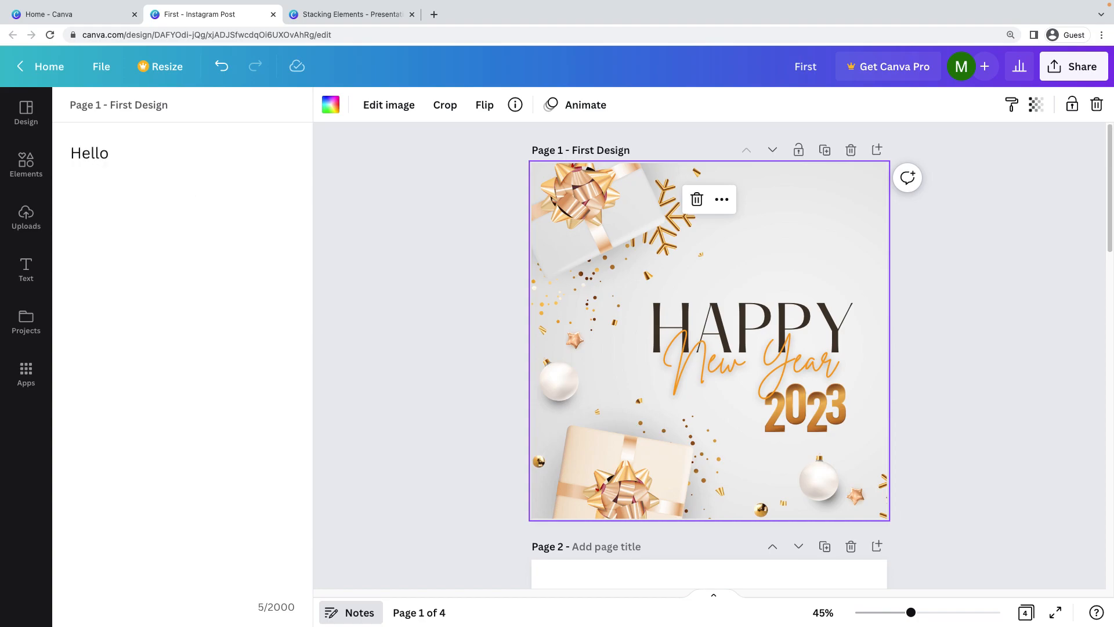
left_click(430, 241)
Open the presentation options among all sharing options, preview Presenter view, and select Present full screen
left_click(1076, 74)
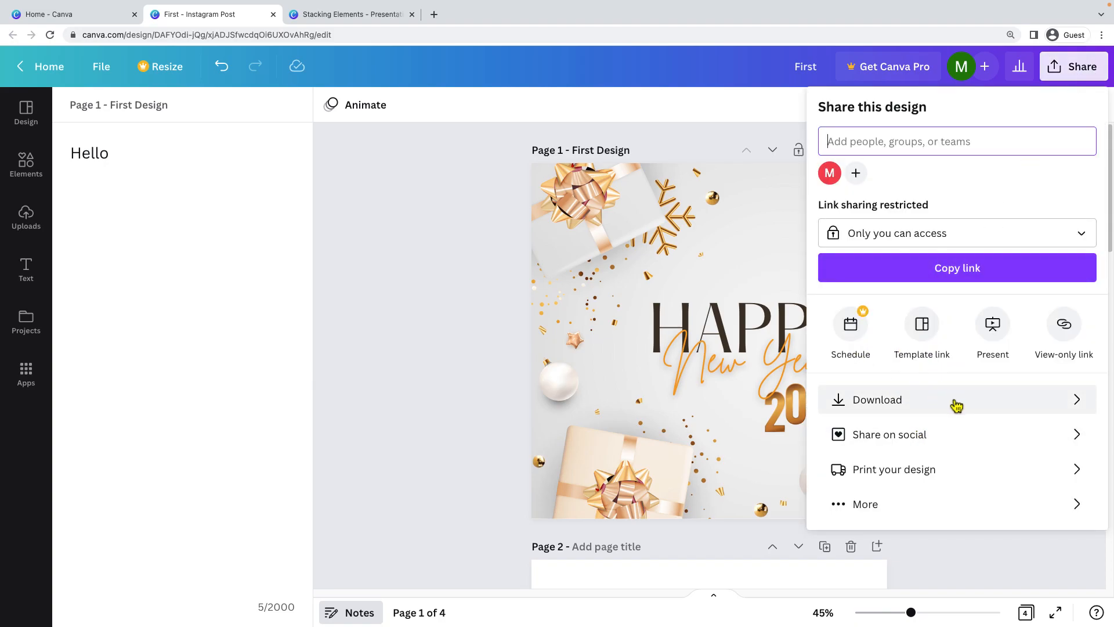
left_click(932, 510)
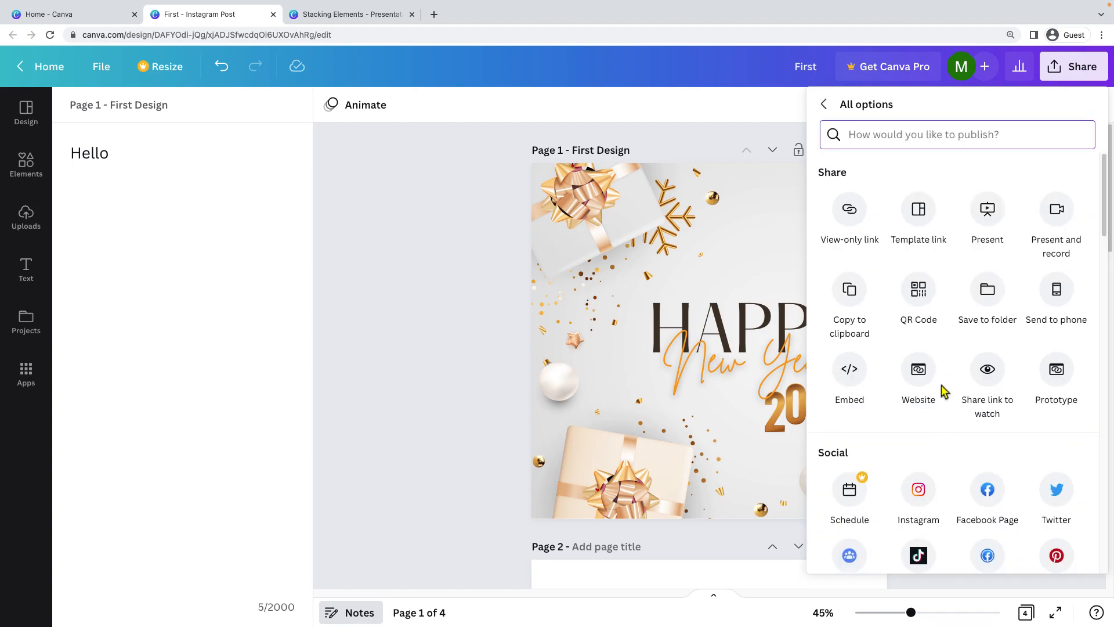
left_click(988, 210)
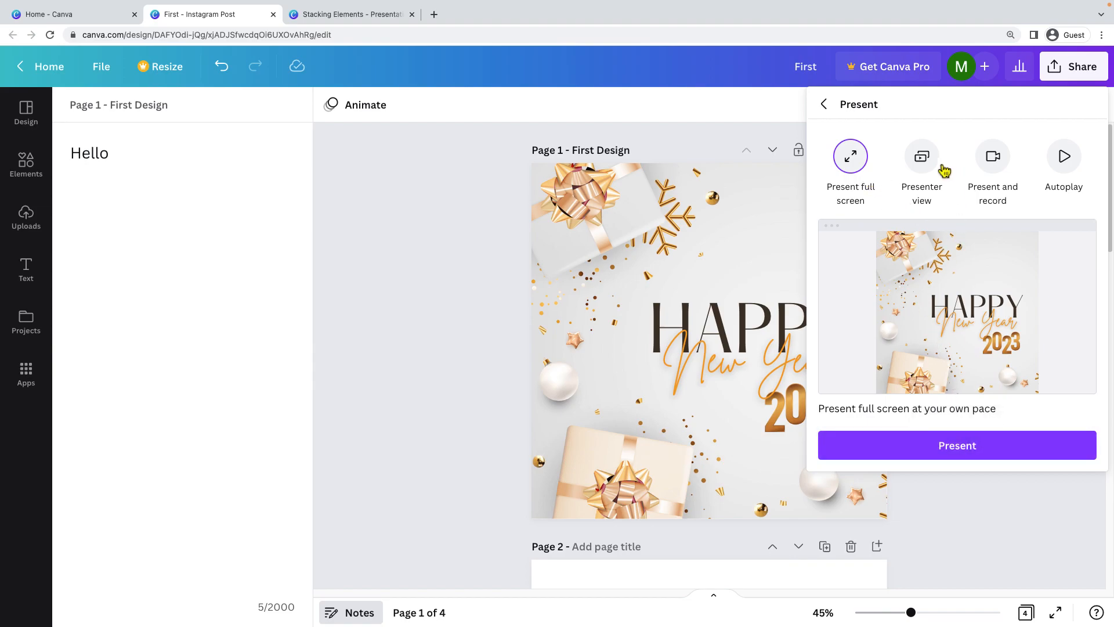
left_click(924, 162)
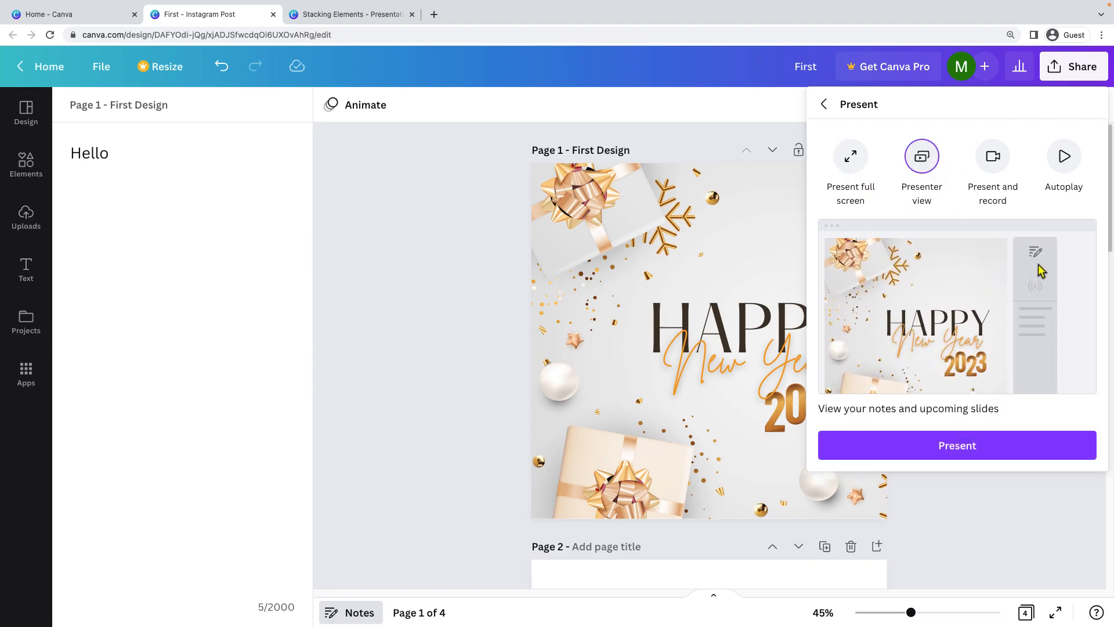
left_click(857, 166)
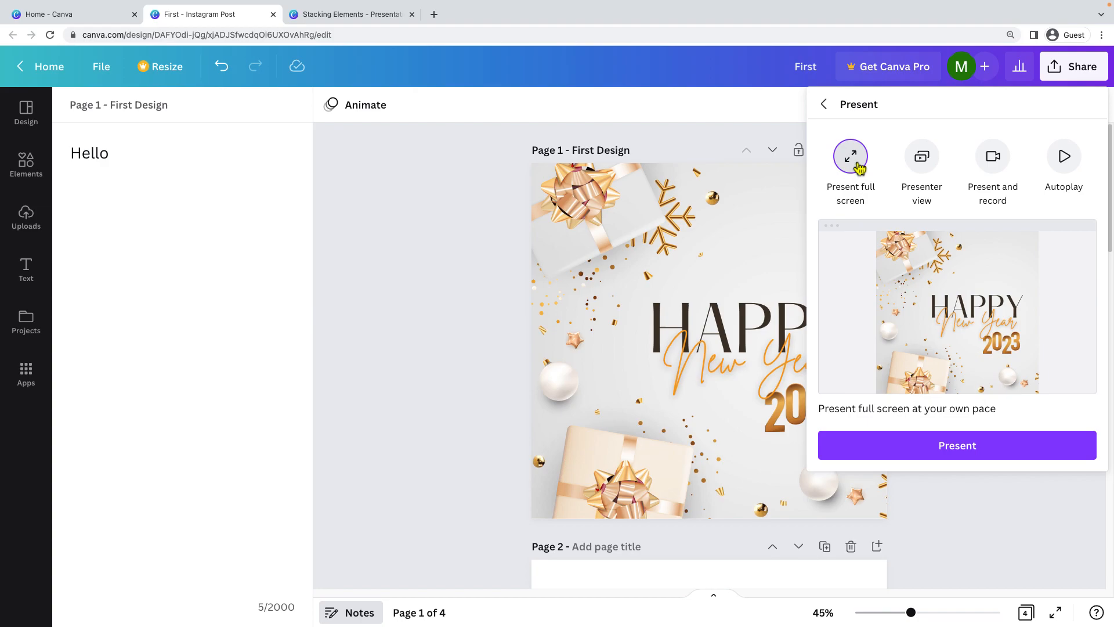
Start presenting the design in Presenter view and dismiss the full screen prompt in the audience window
left_click(920, 158)
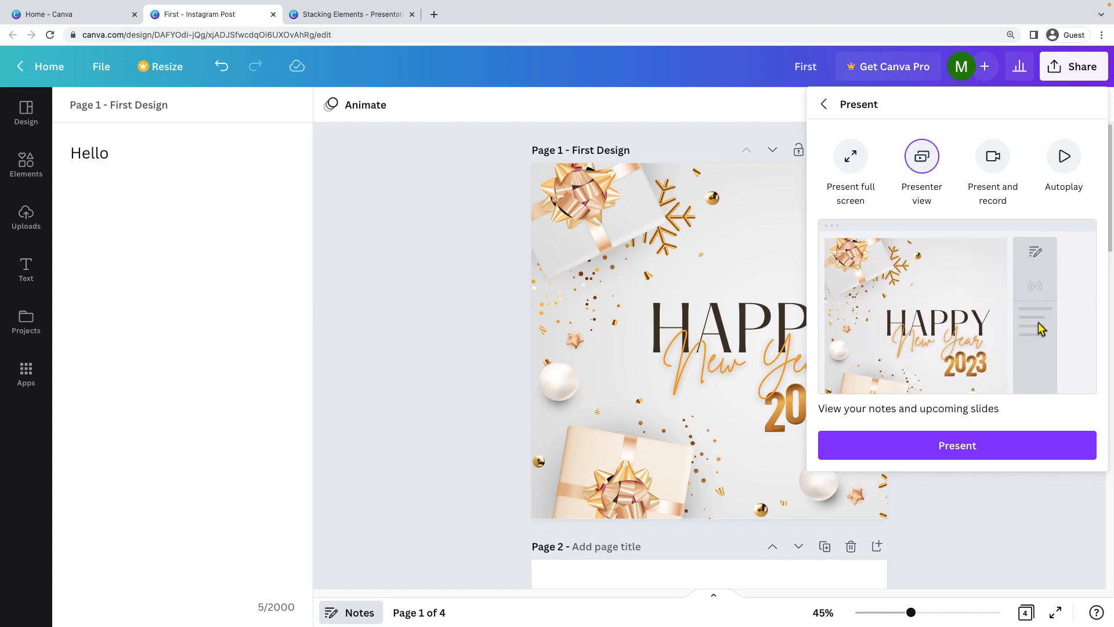
left_click(986, 445)
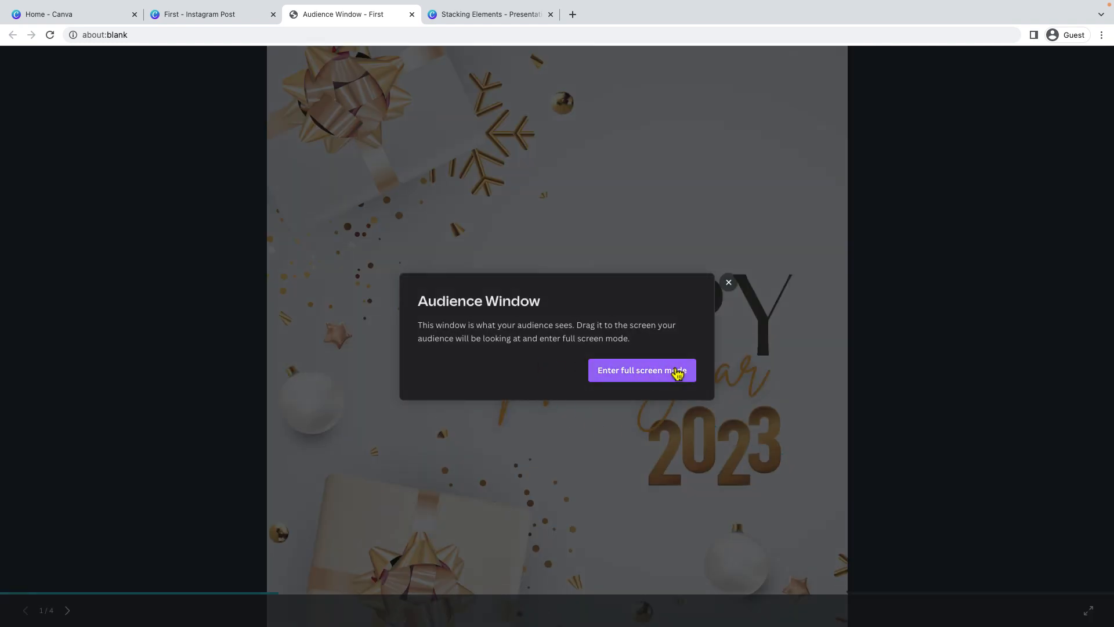
left_click(730, 284)
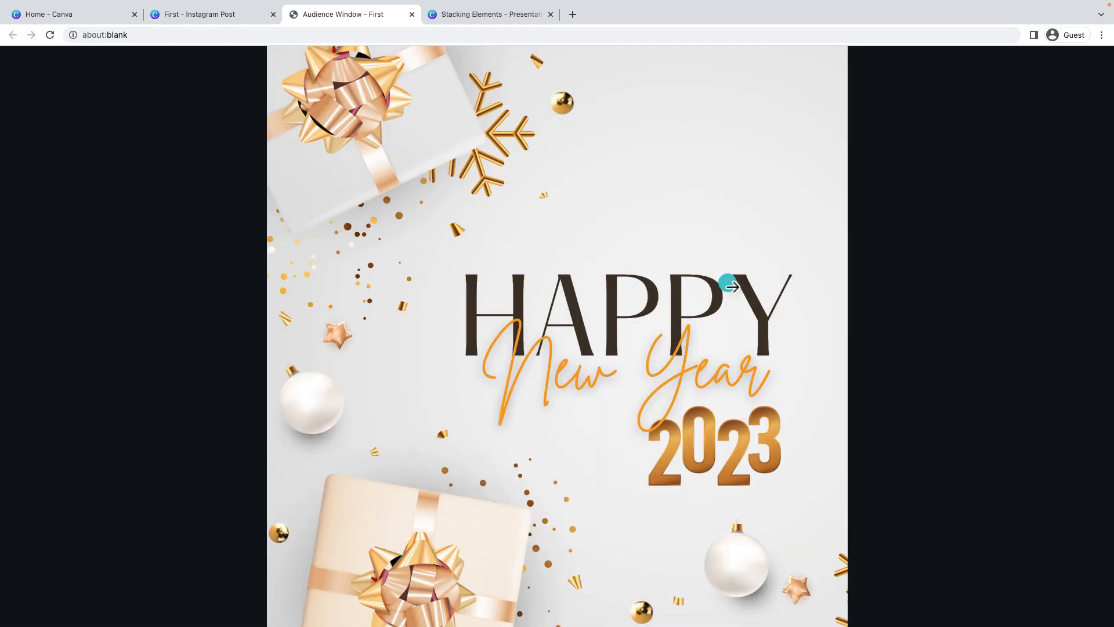
Advance the audience window to the second page, return to the first page, and close the window
left_click(868, 470)
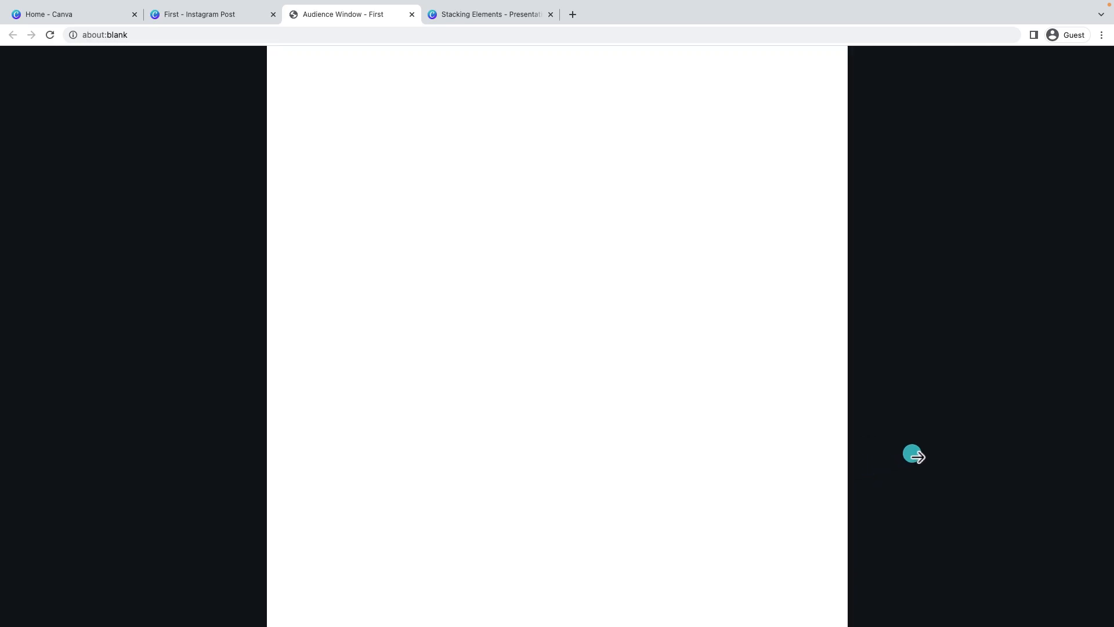
left_click(74, 440)
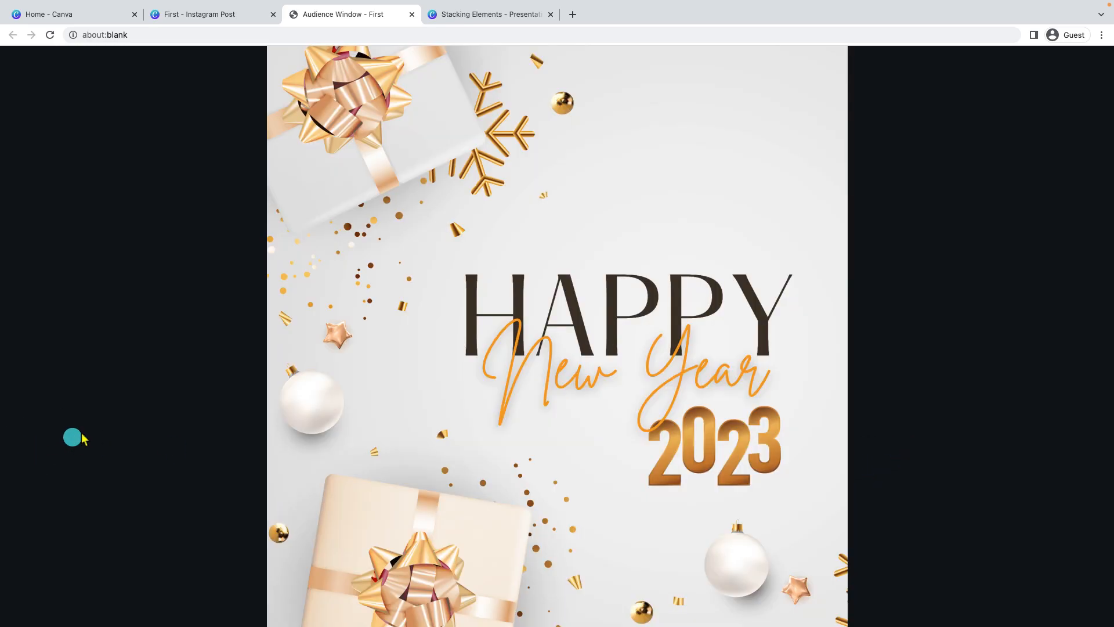
mouse_move(418, 18)
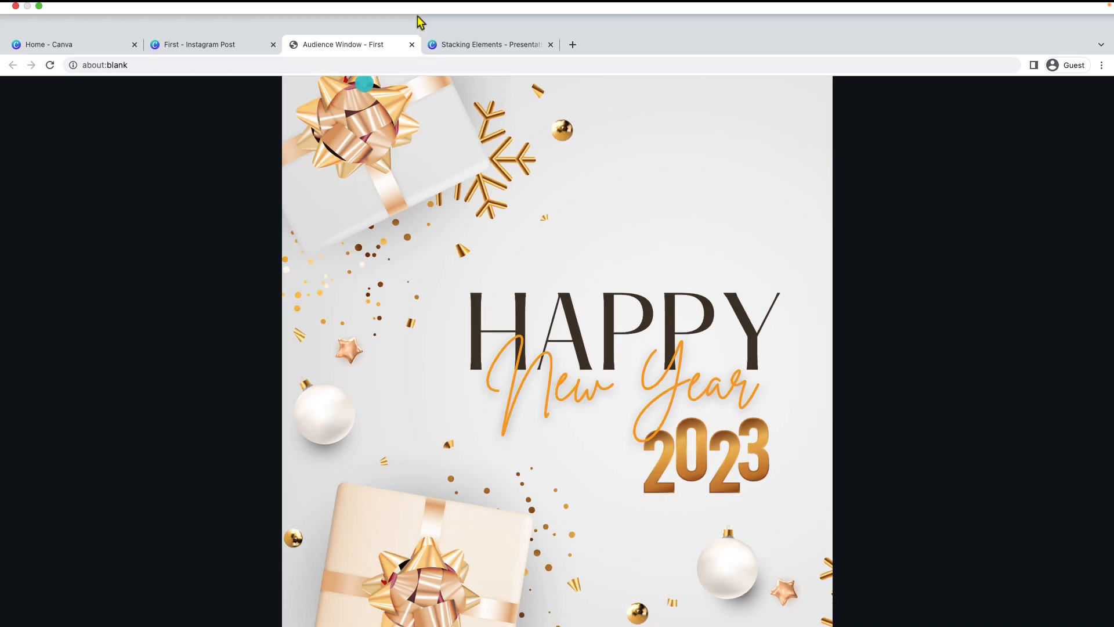
left_click(411, 44)
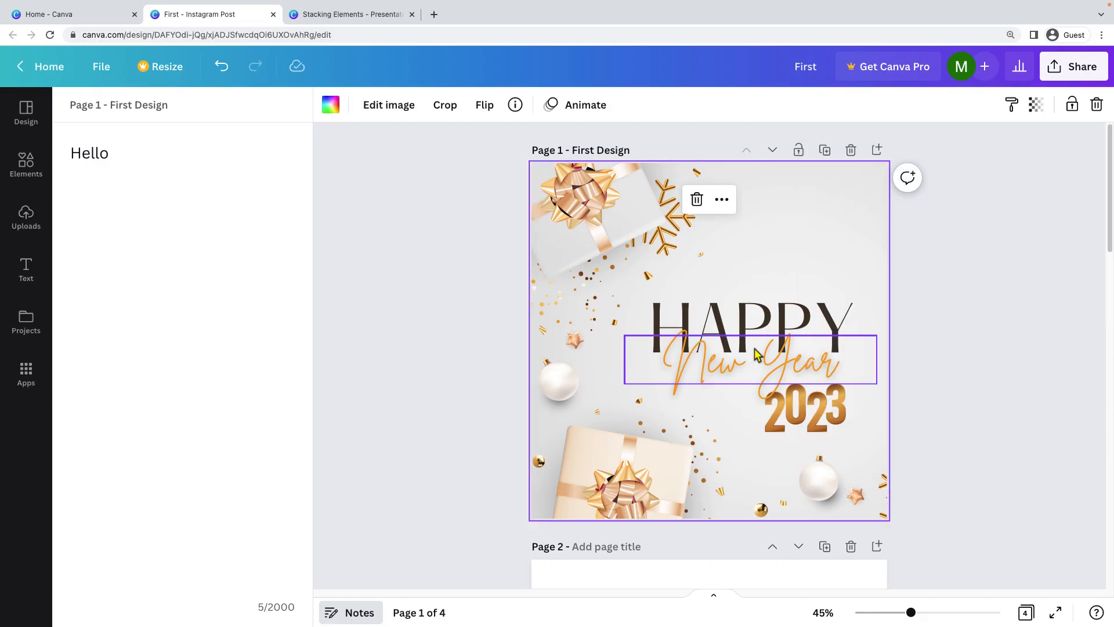
Deselect the page, close its presenter notes, and zoom the canvas to 62% on the First Design page
left_click(1042, 366)
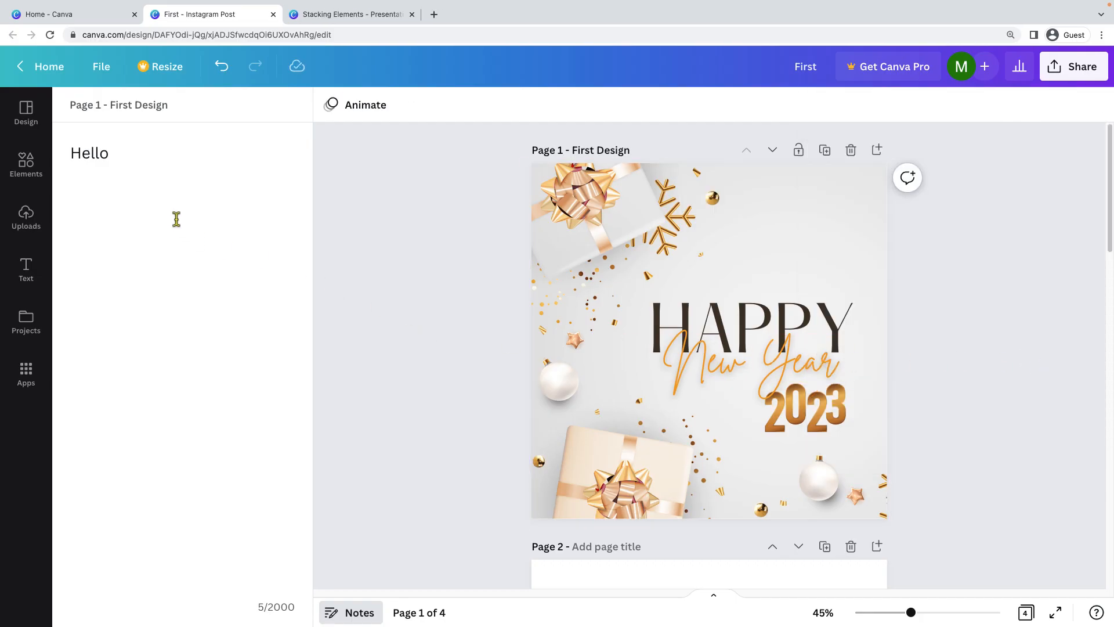
left_click(351, 612)
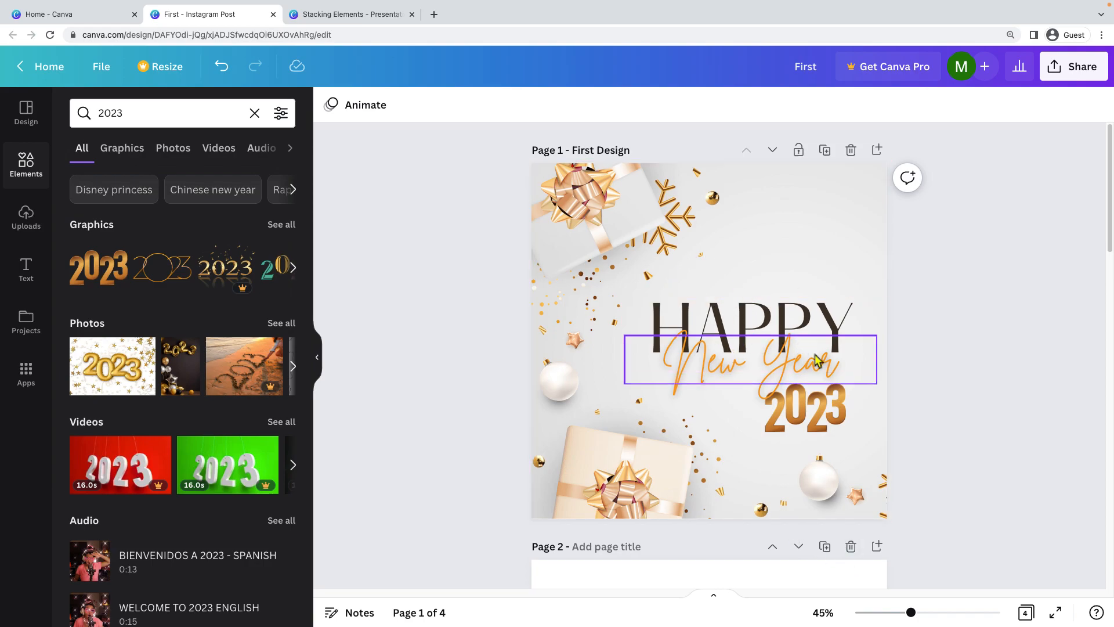
mouse_move(918, 622)
left_mouse_down()
mouse_move(1010, 621)
mouse_move(843, 611)
mouse_move(914, 620)
mouse_move(922, 610)
mouse_move(902, 612)
mouse_move(925, 610)
left_mouse_up()
scroll(820, 517, "down", 8)
scroll(820, 517, "up", 13)
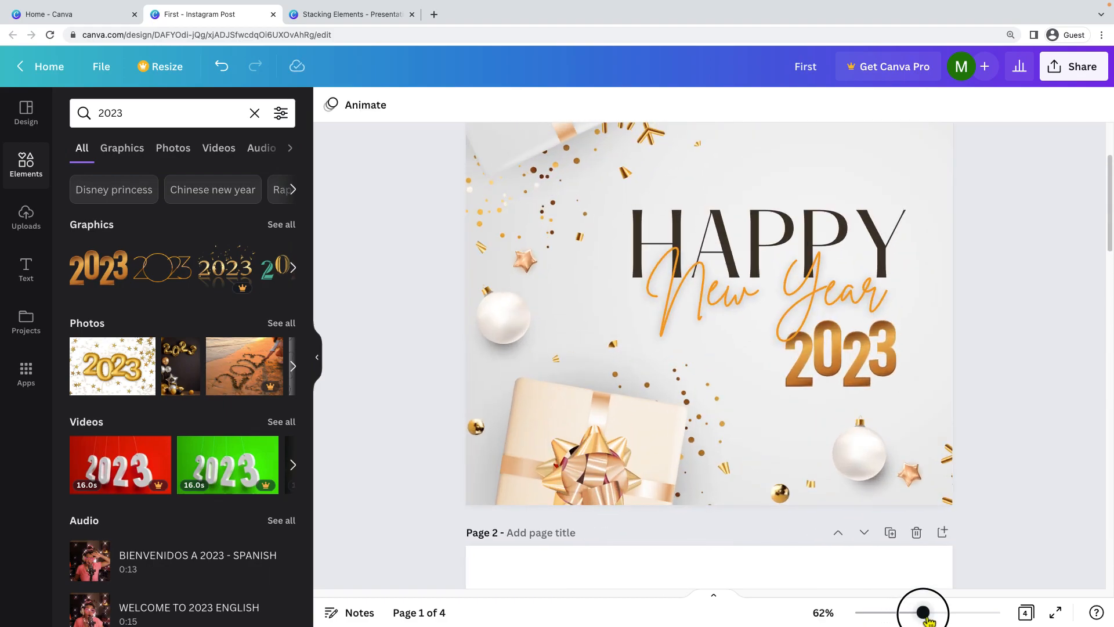
scroll(830, 493, "up", 3)
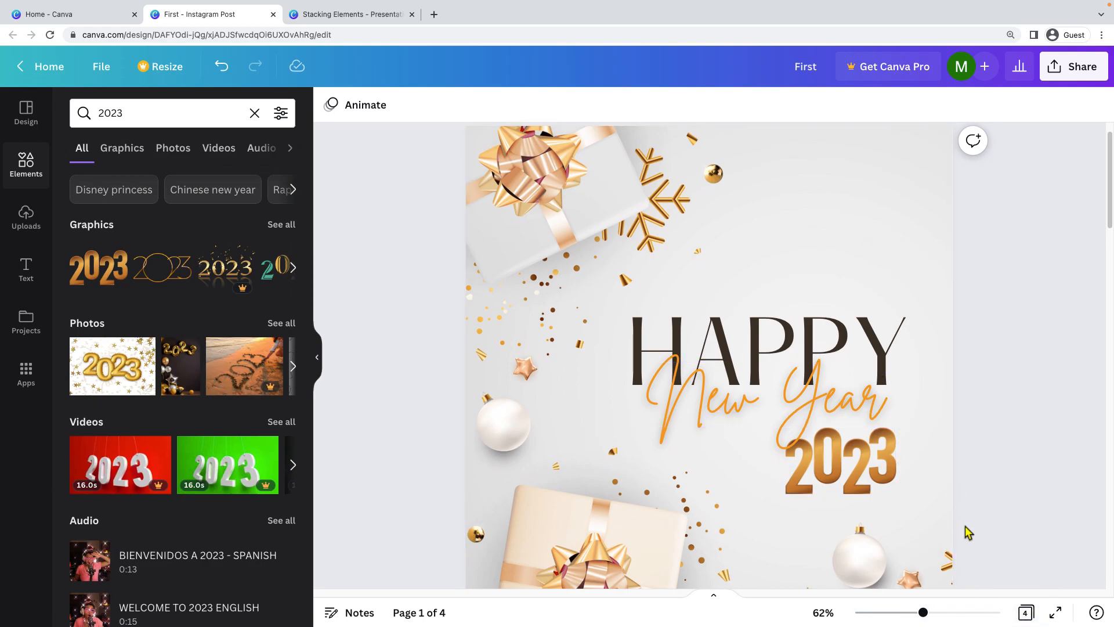
Check all pages in grid view, return to the canvas, and preview the First Design page in full screen
left_click(1025, 613)
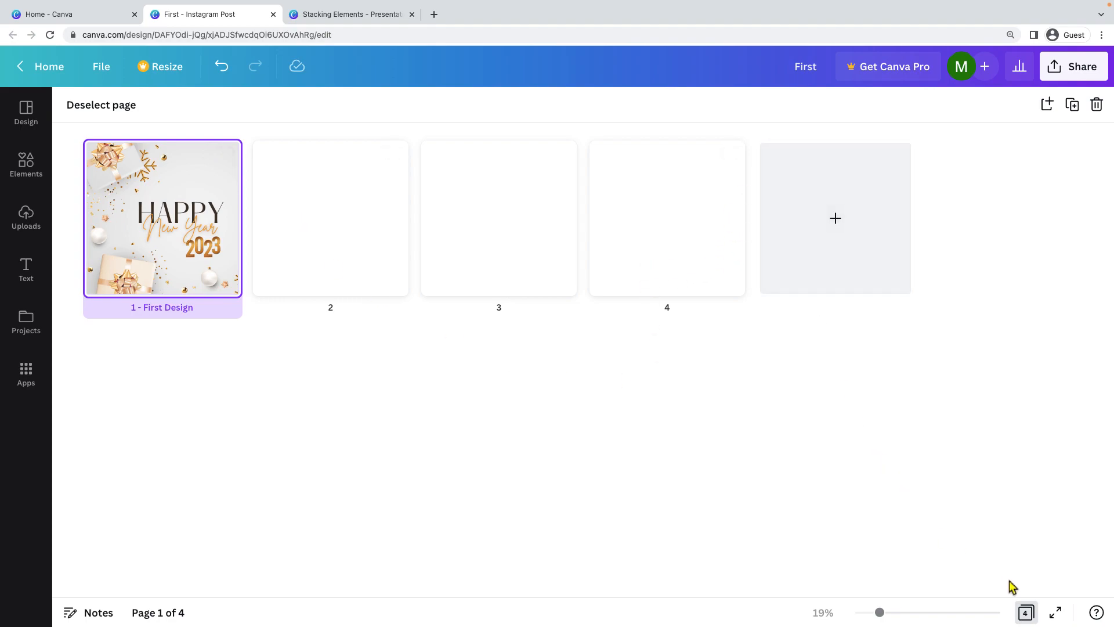
left_click(1025, 612)
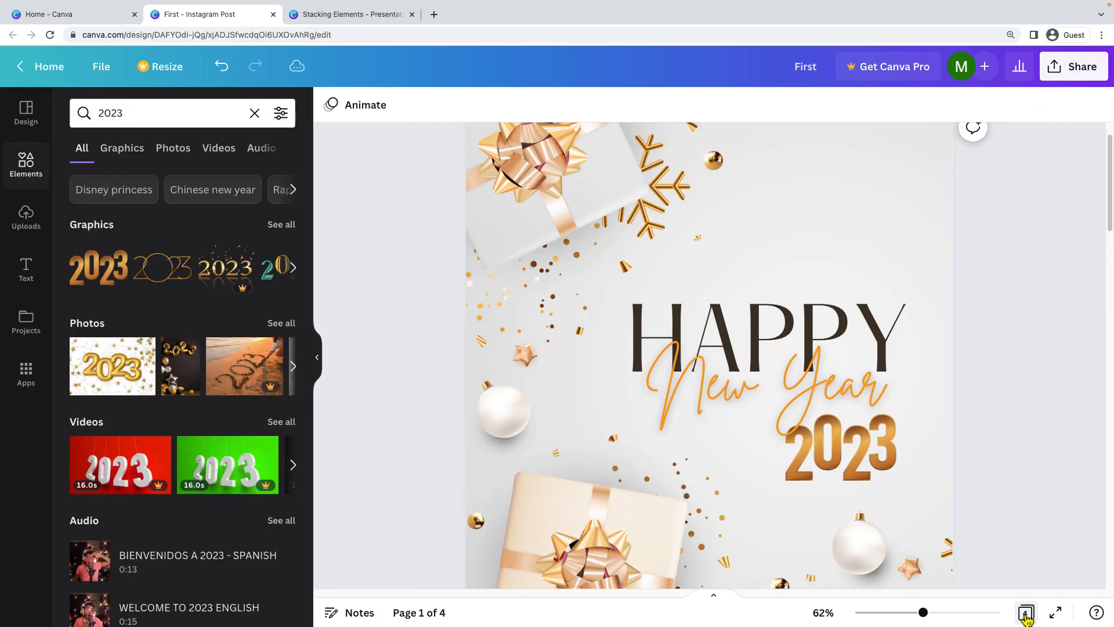
left_click(1057, 614)
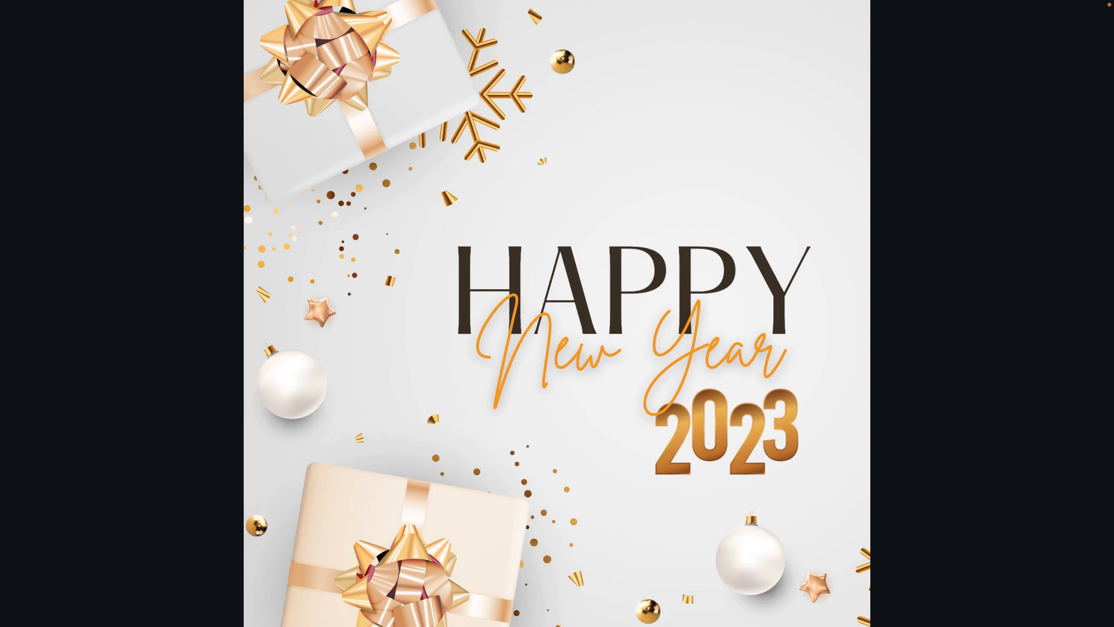
key("Escape")
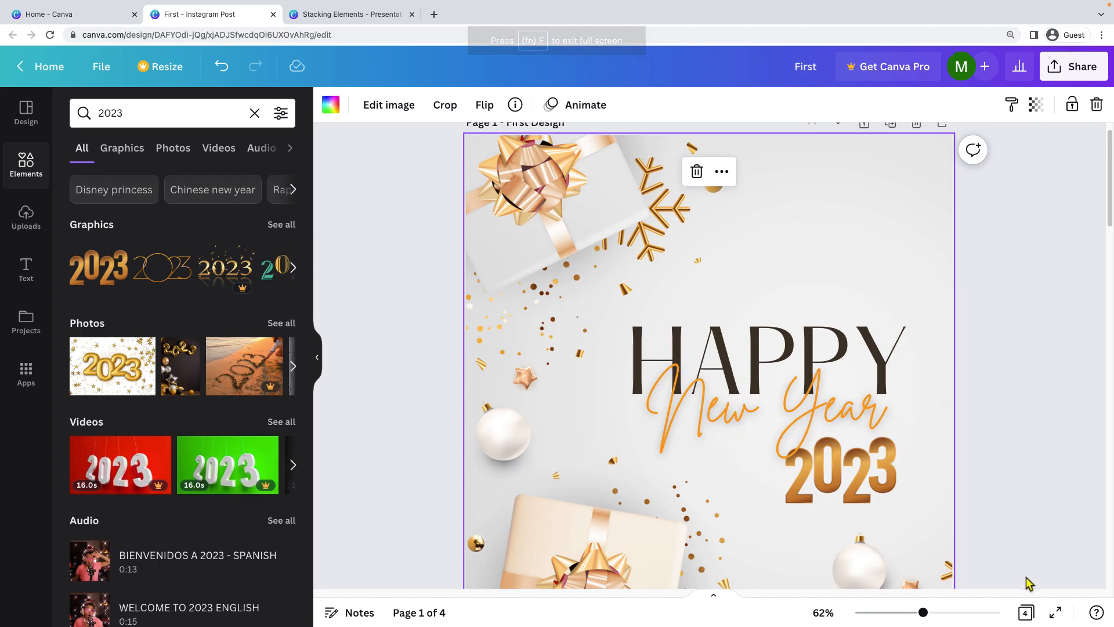
Check the recommended topics and the Help Centre link in the help options, and close them
left_click(1095, 614)
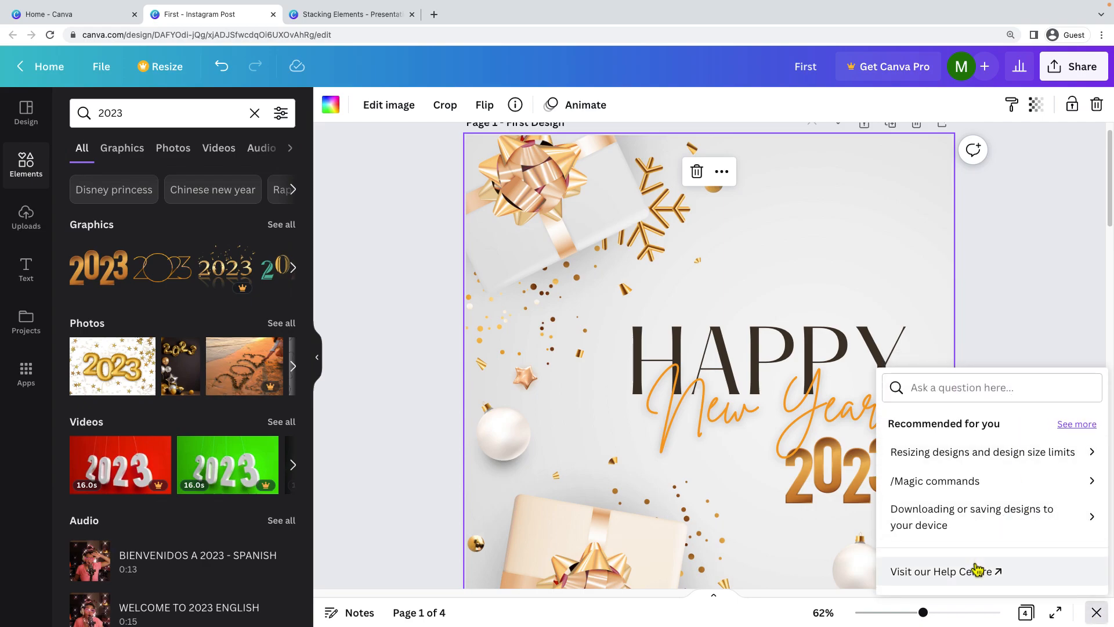
left_click(1098, 615)
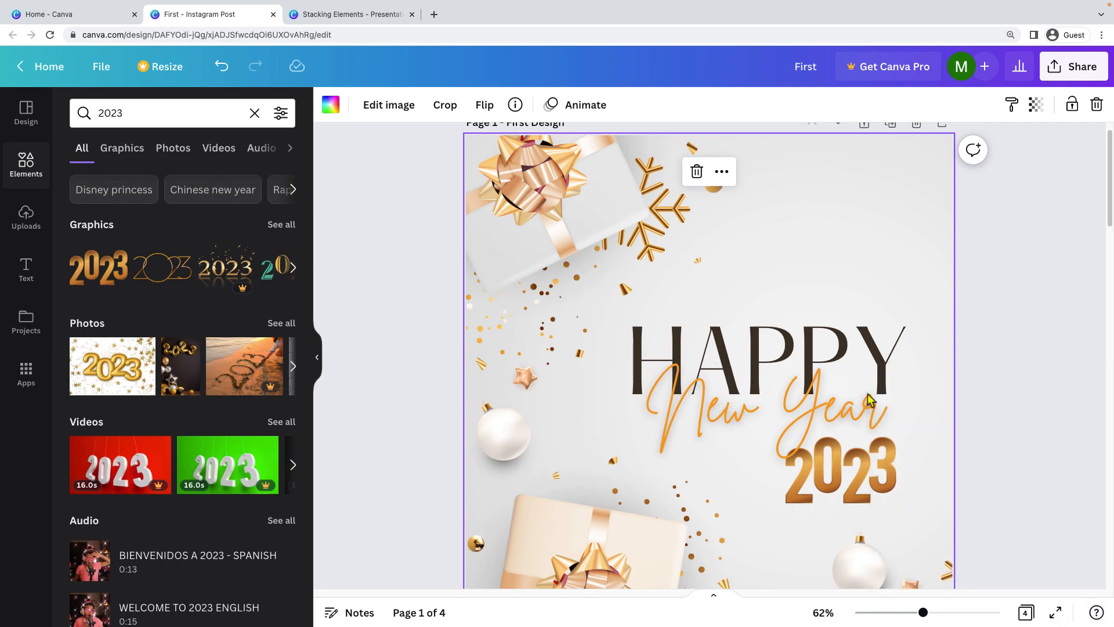
scroll(712, 479, "up", 1)
scroll(712, 479, "down", 15)
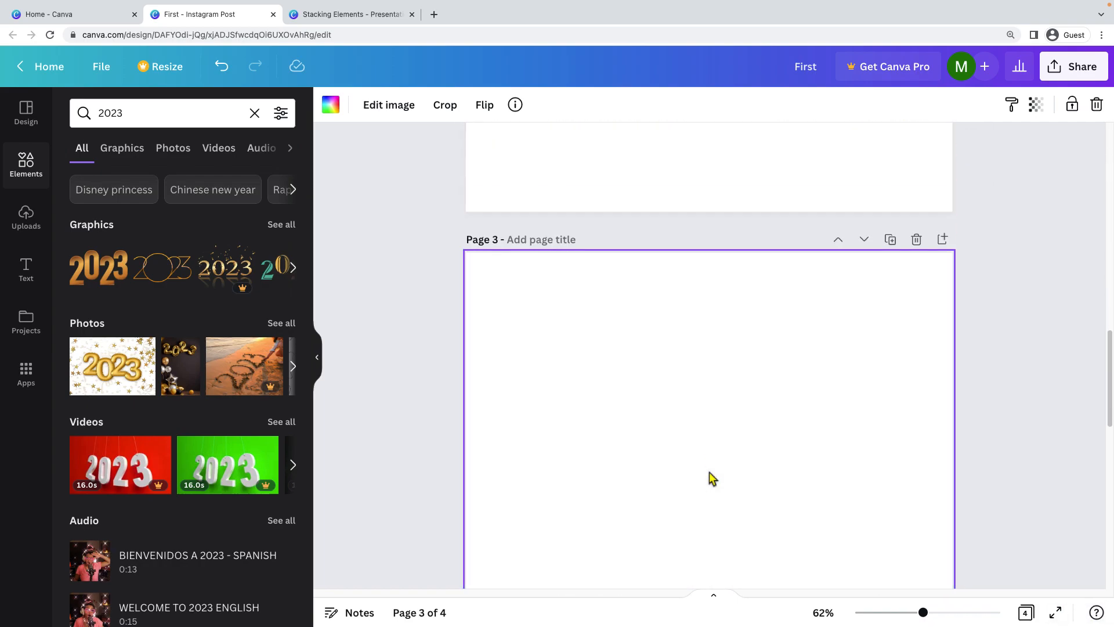